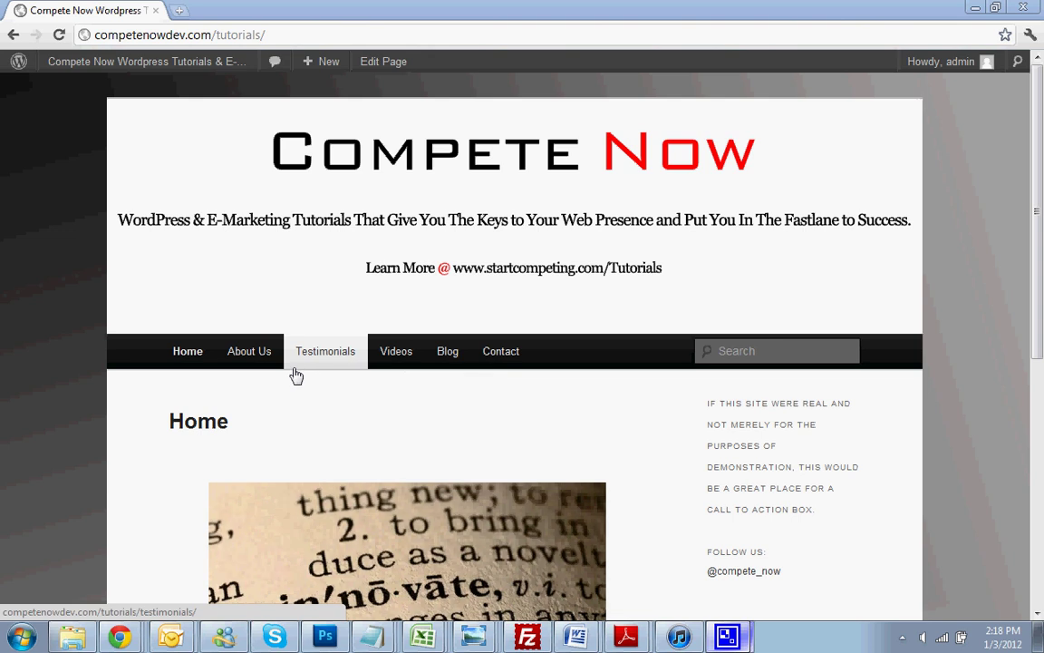
- Open the About Us page for editing and switch the editor to the Visual view
left_click(260, 359)
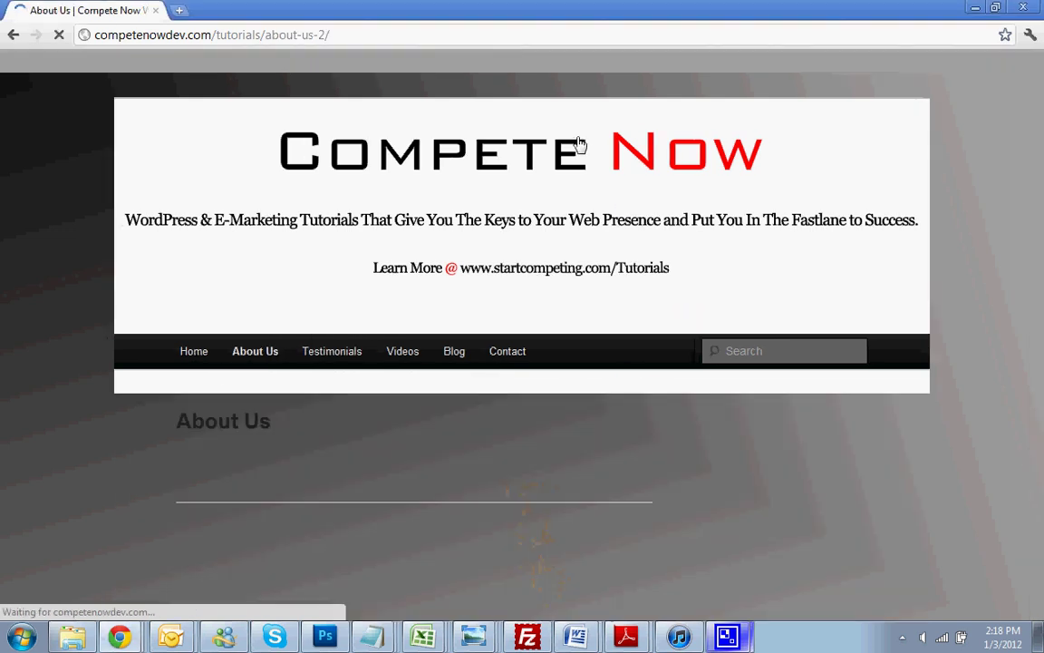
scroll(613, 298, "down", 5)
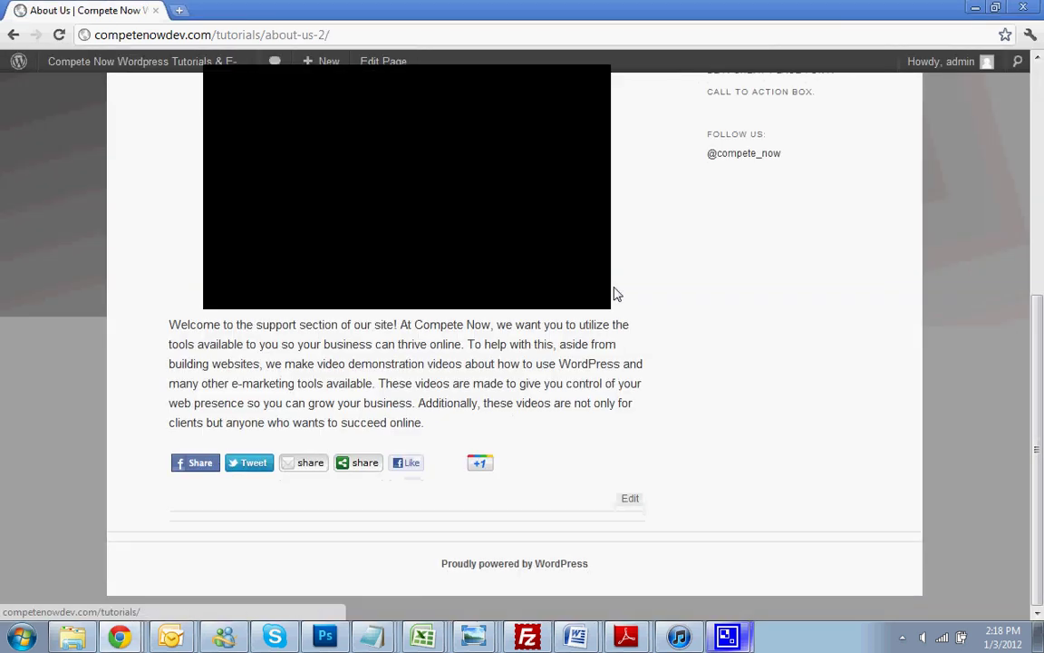
scroll(613, 294, "up", 5)
scroll(614, 294, "down", 5)
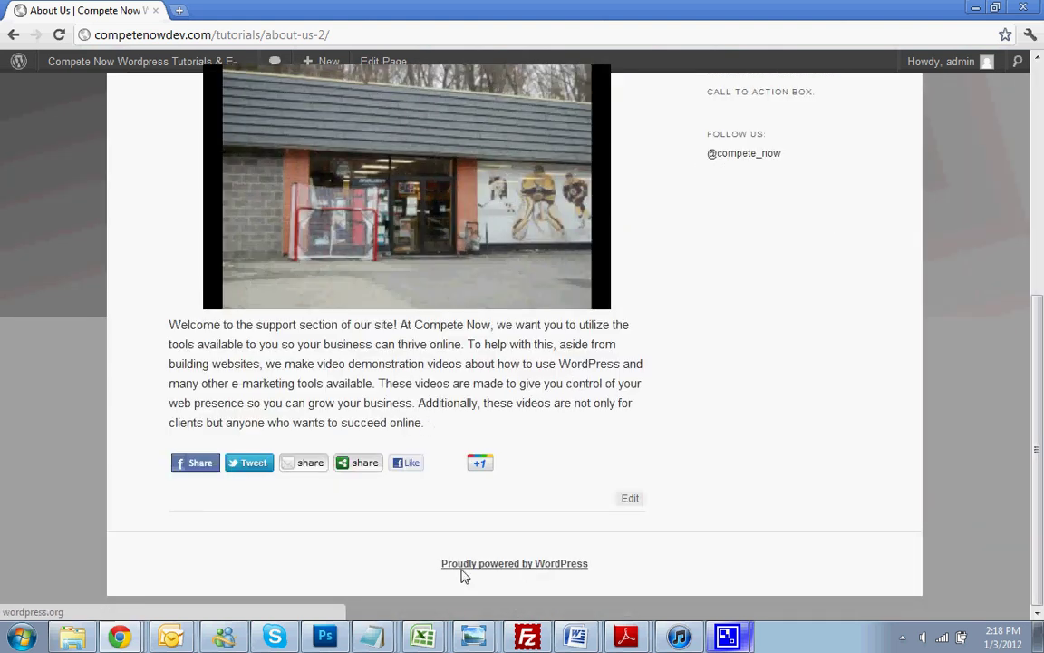
scroll(408, 489, "up", 5)
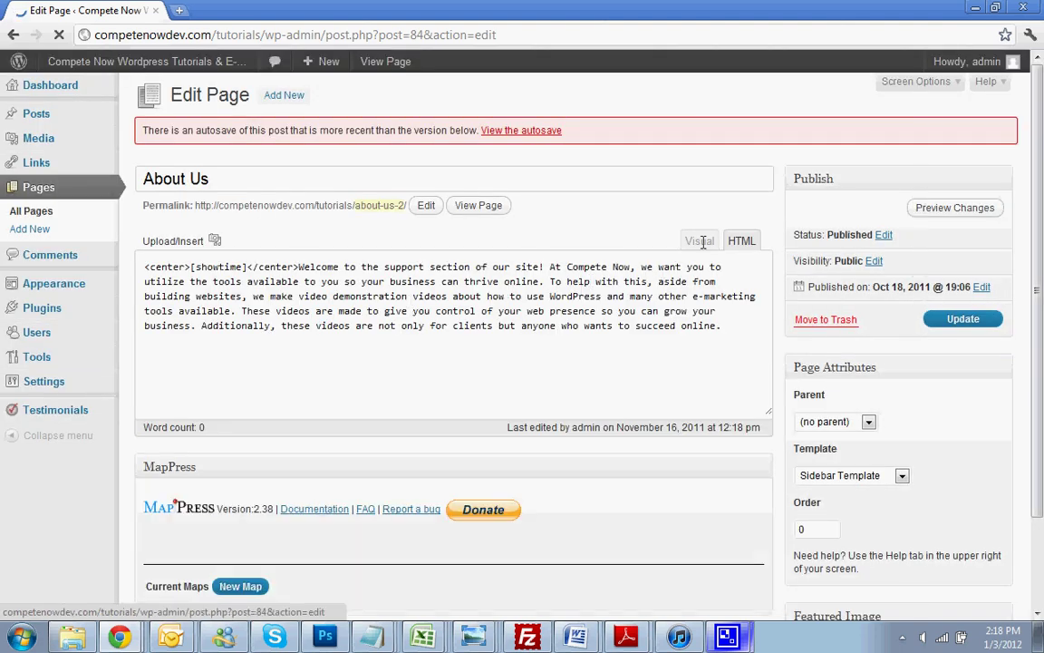
left_click(699, 240)
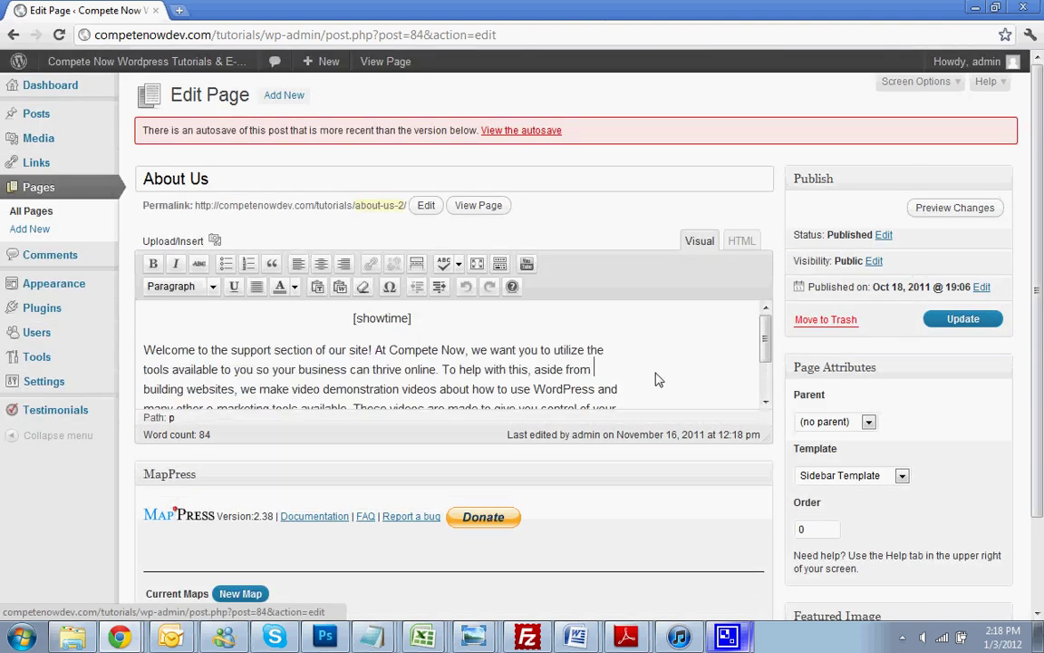
scroll(660, 379, "down", 3)
scroll(638, 354, "up", 5)
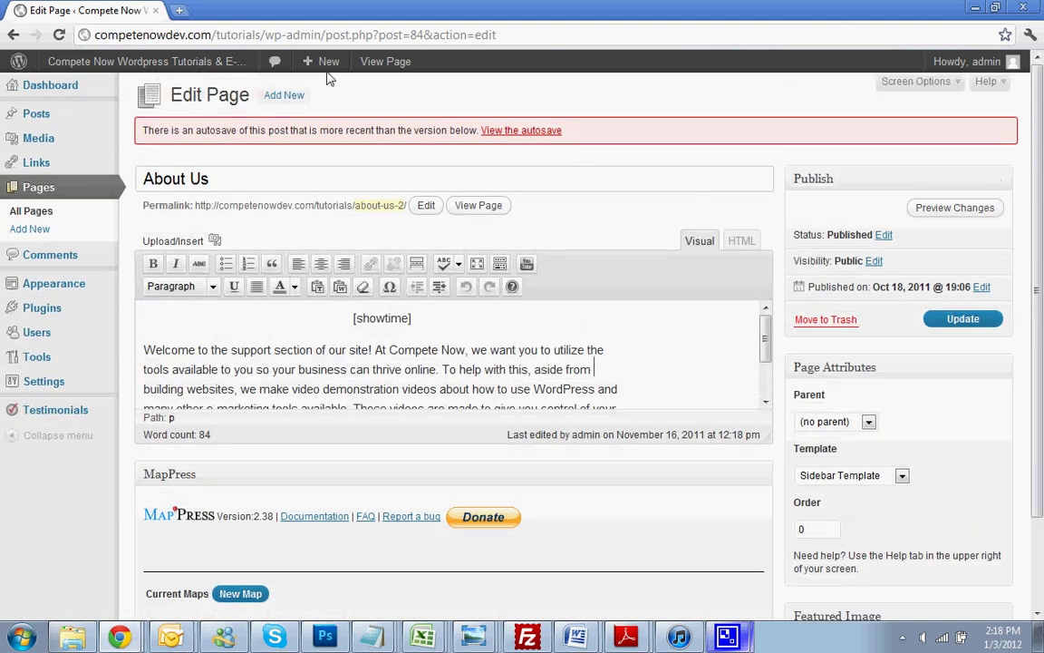
- Load paypal.com in a new Chrome tab beside the WordPress editor
left_click(178, 10)
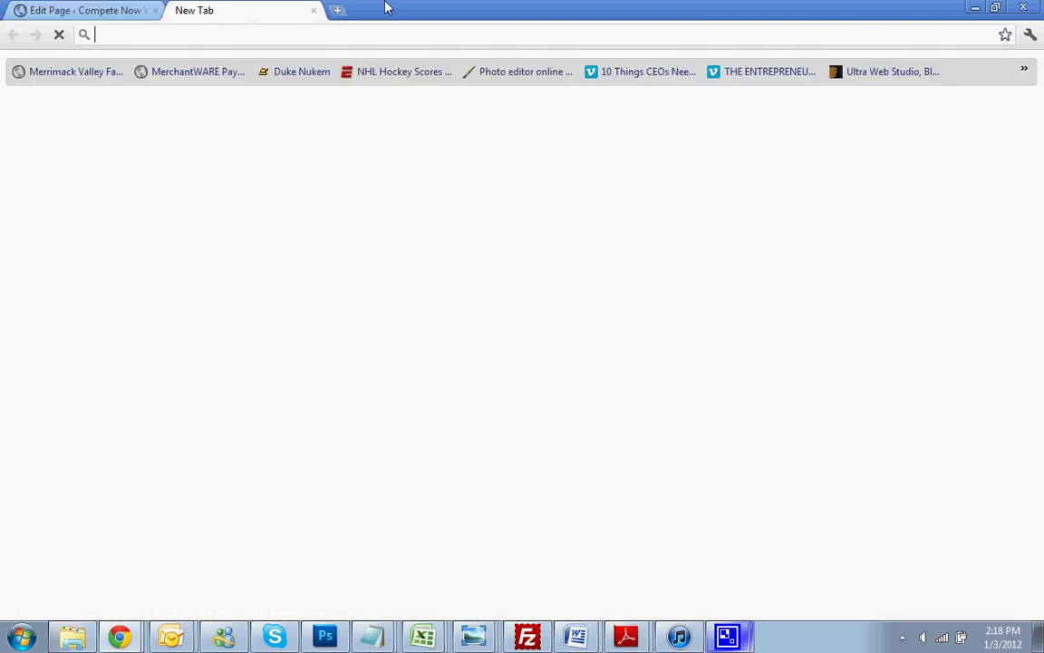
type("pay")
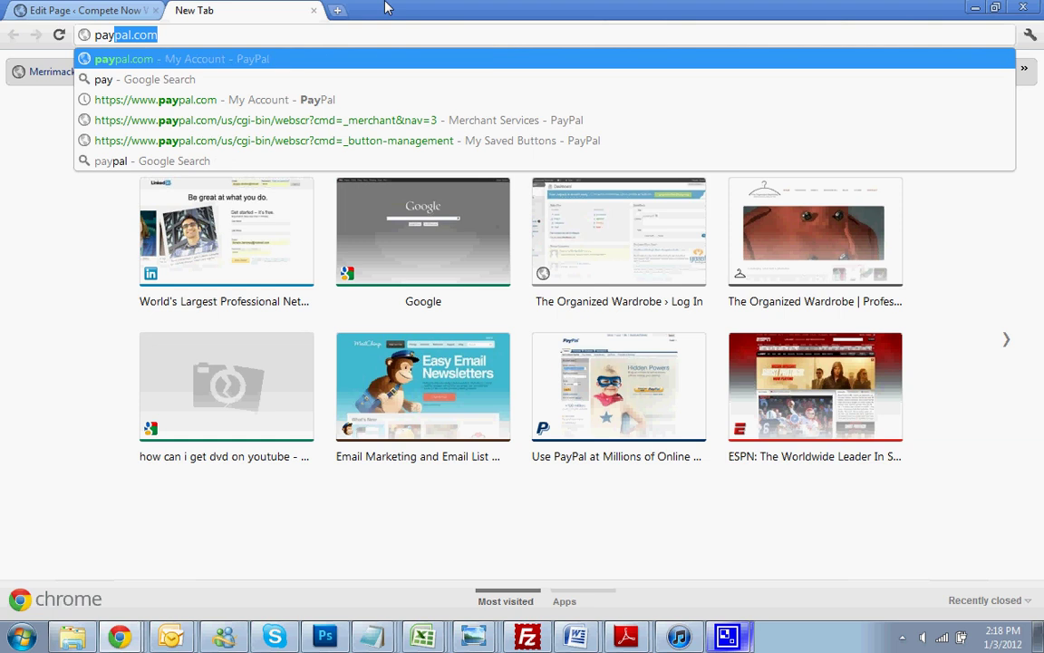
type("pal.com")
key("Return")
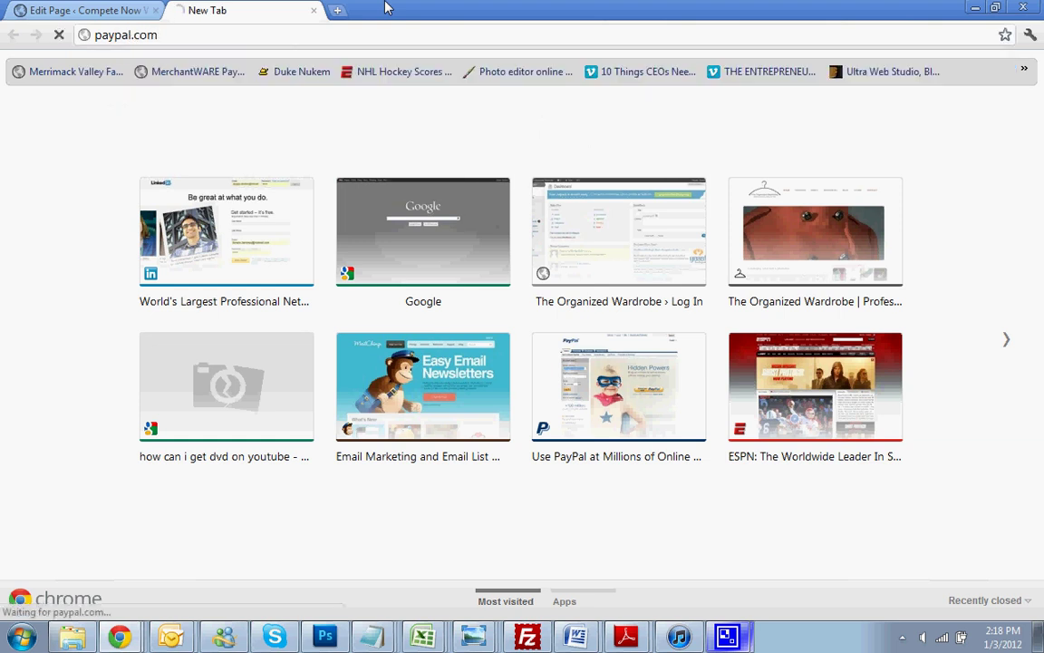
left_click(134, 9)
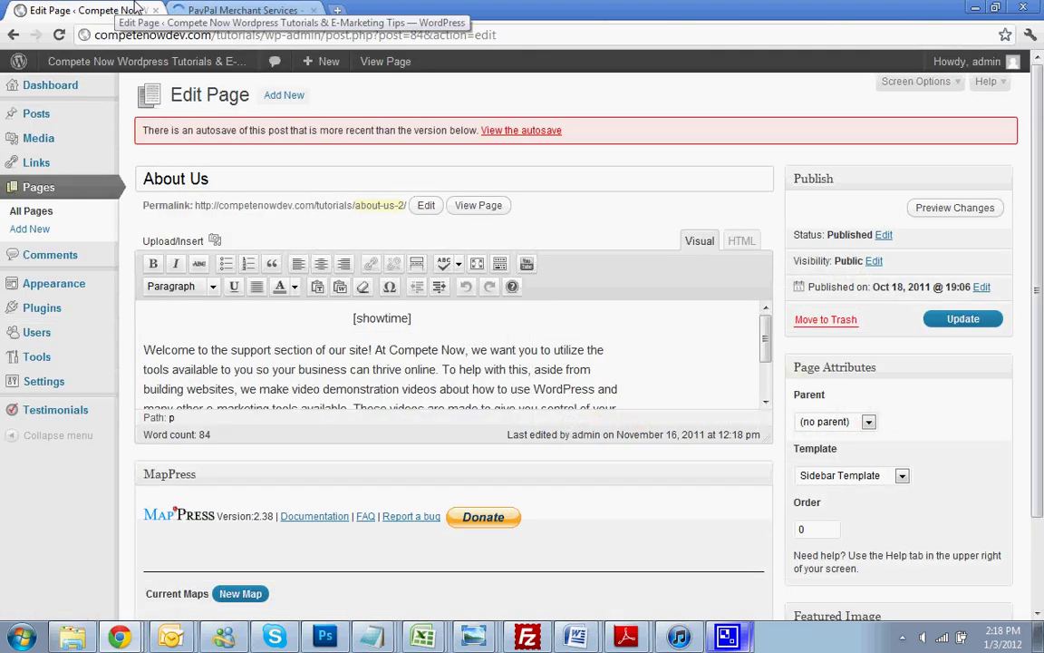
left_click(201, 9)
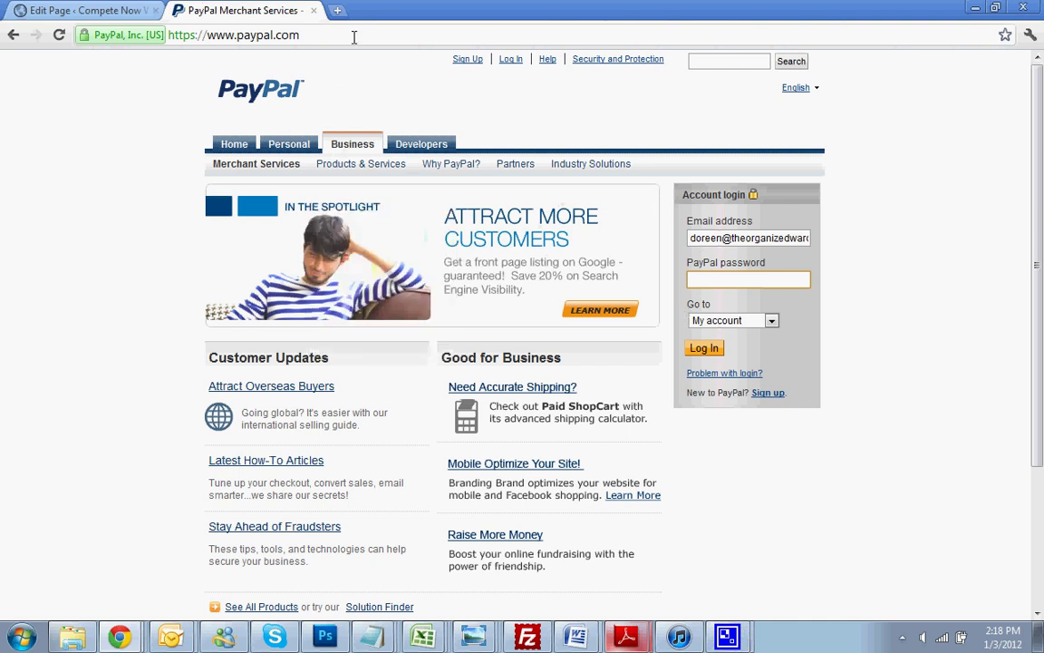
- Go to Products & Services > Website Payments Standard and find Your Payment Button Options
mouse_move(363, 164)
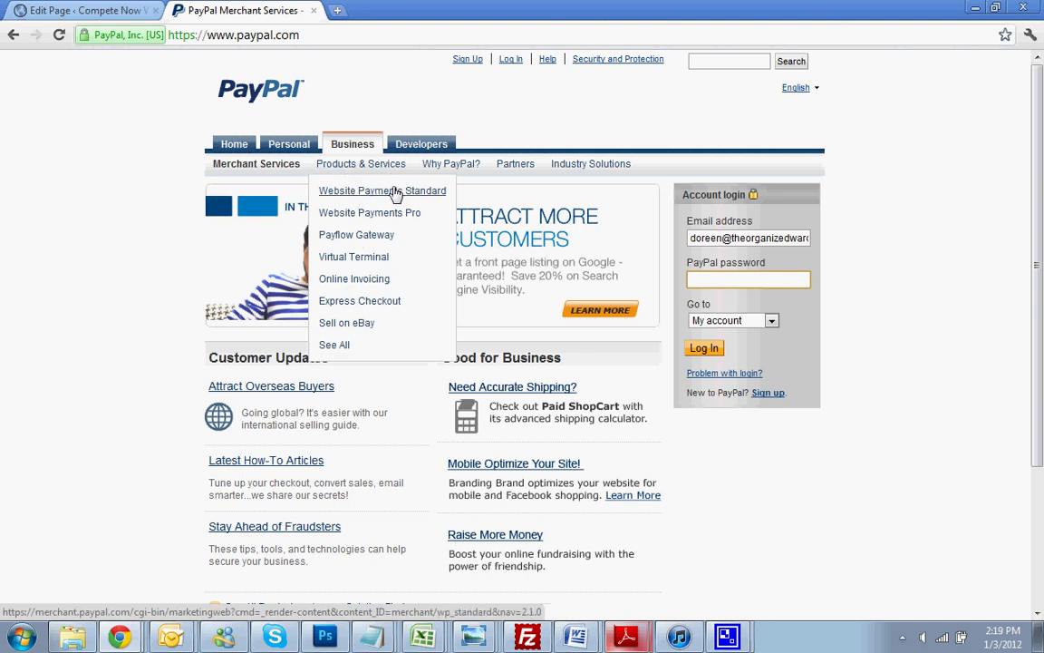
left_click(394, 198)
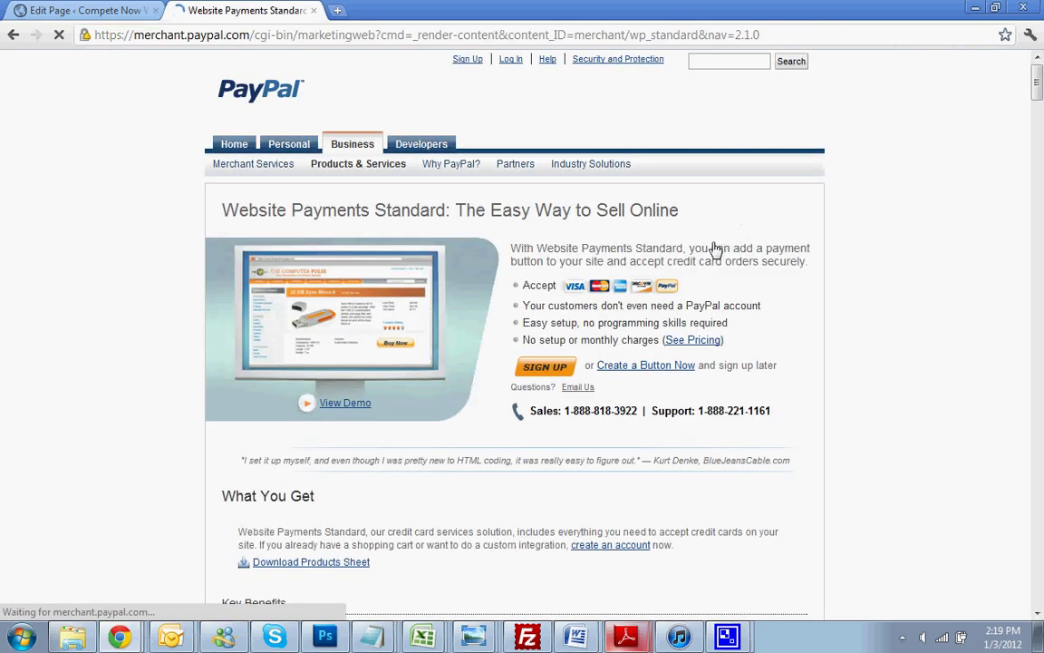
scroll(707, 254, "down", 1)
scroll(702, 256, "down", 6)
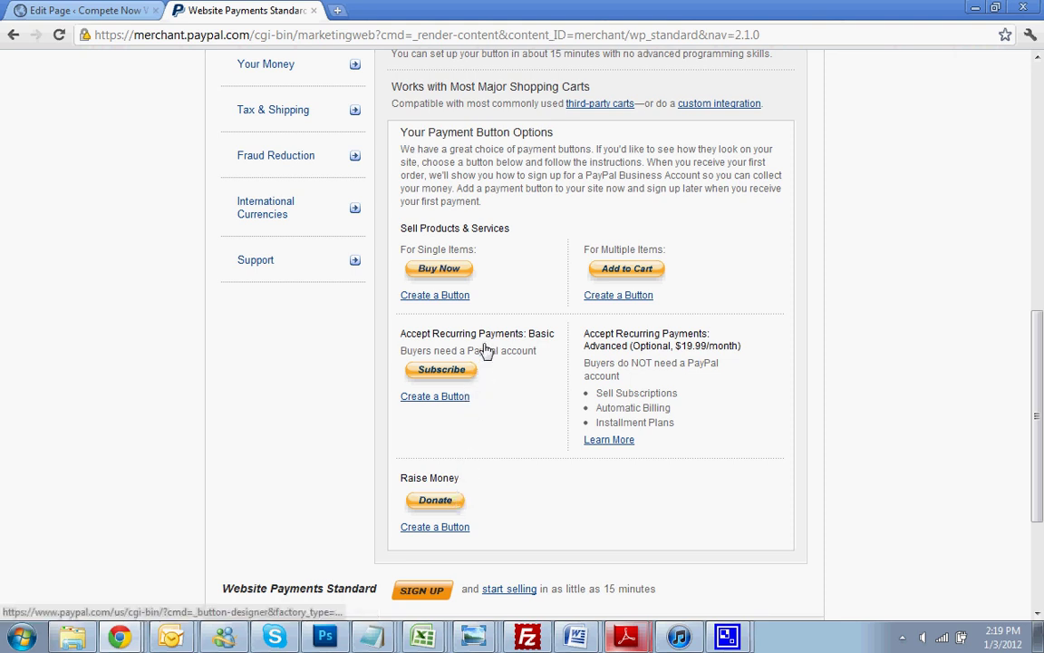
- Start a new button via Create a Button under Buy Now and expand the button type list
left_click(414, 271)
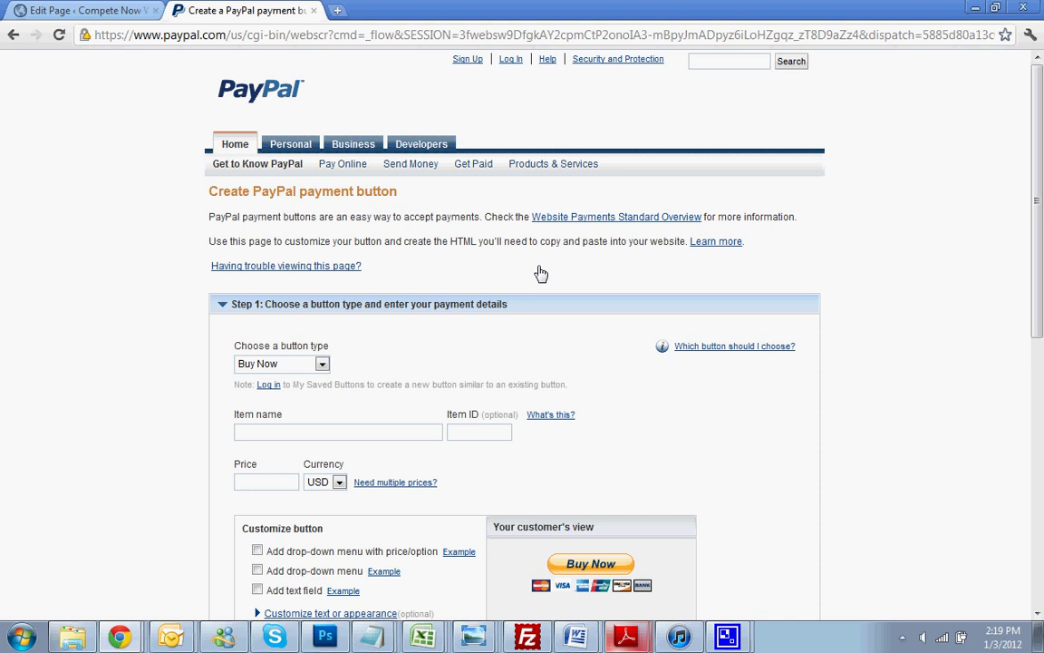
scroll(541, 274, "down", 5)
scroll(541, 274, "down", 1)
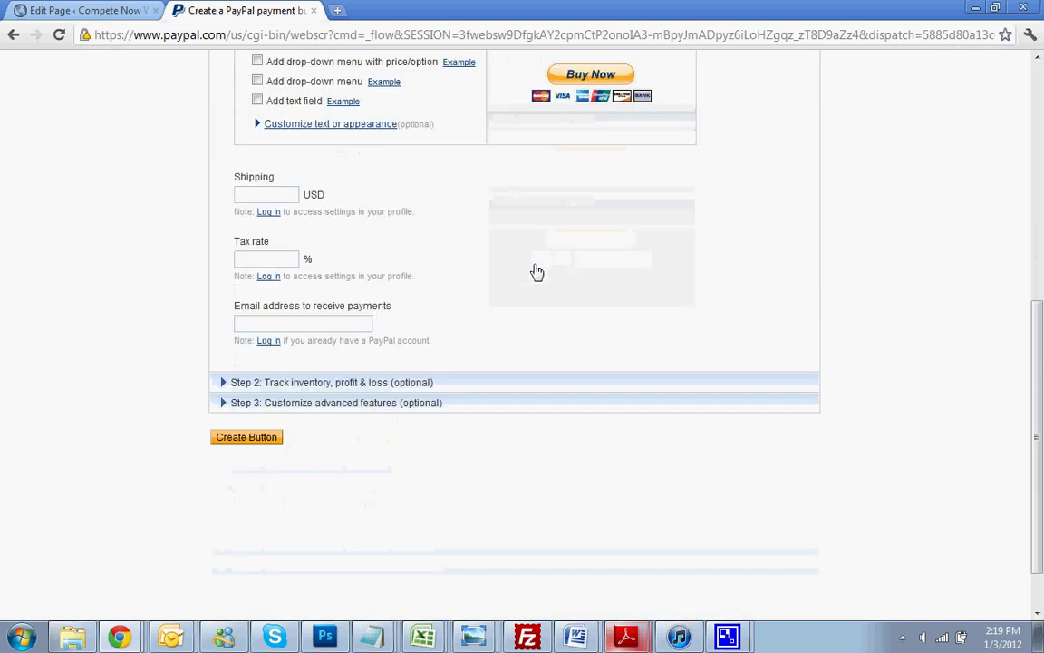
scroll(533, 272, "up", 3)
scroll(526, 266, "down", 4)
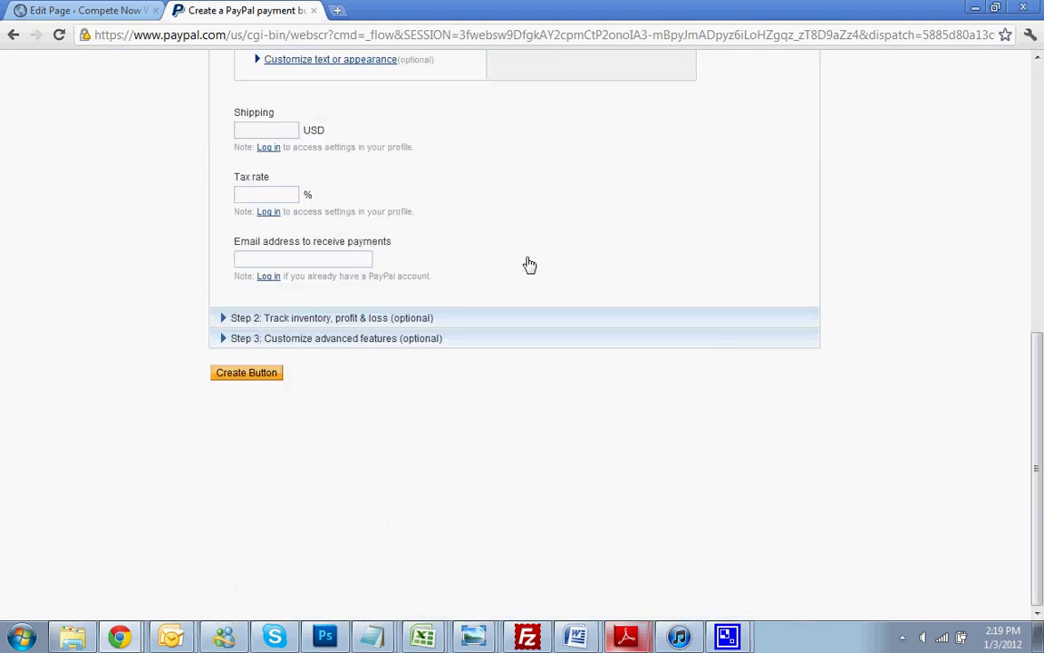
scroll(529, 263, "up", 7)
left_click(322, 363)
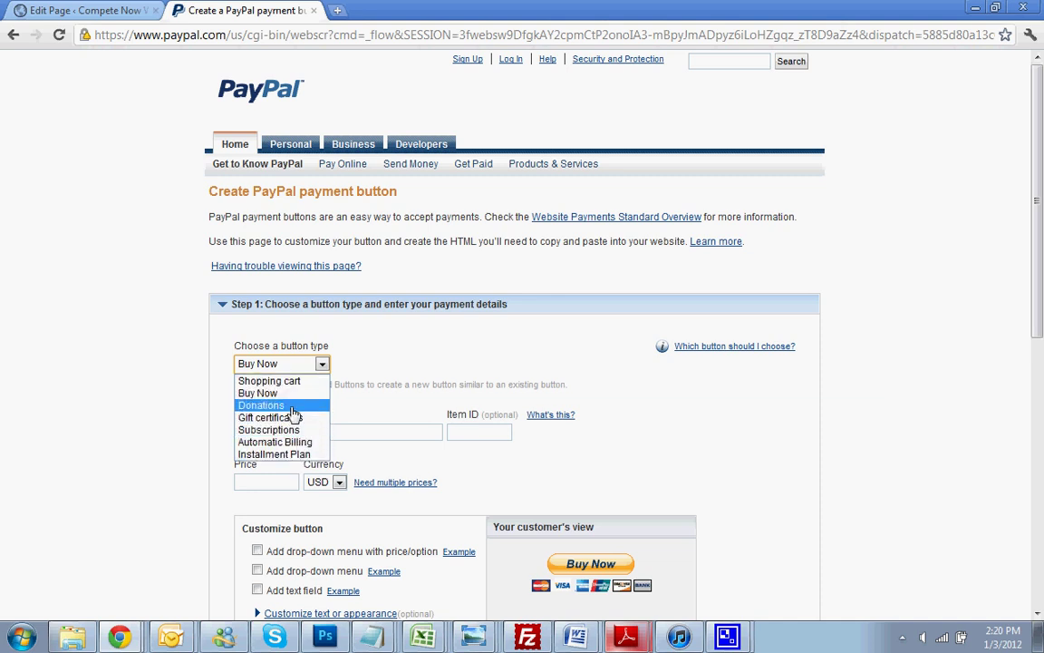
- Keep Buy Now, name the item 'Custom WordPress Tutorial', and give it a 99.00 price
left_click(297, 396)
left_click(298, 432)
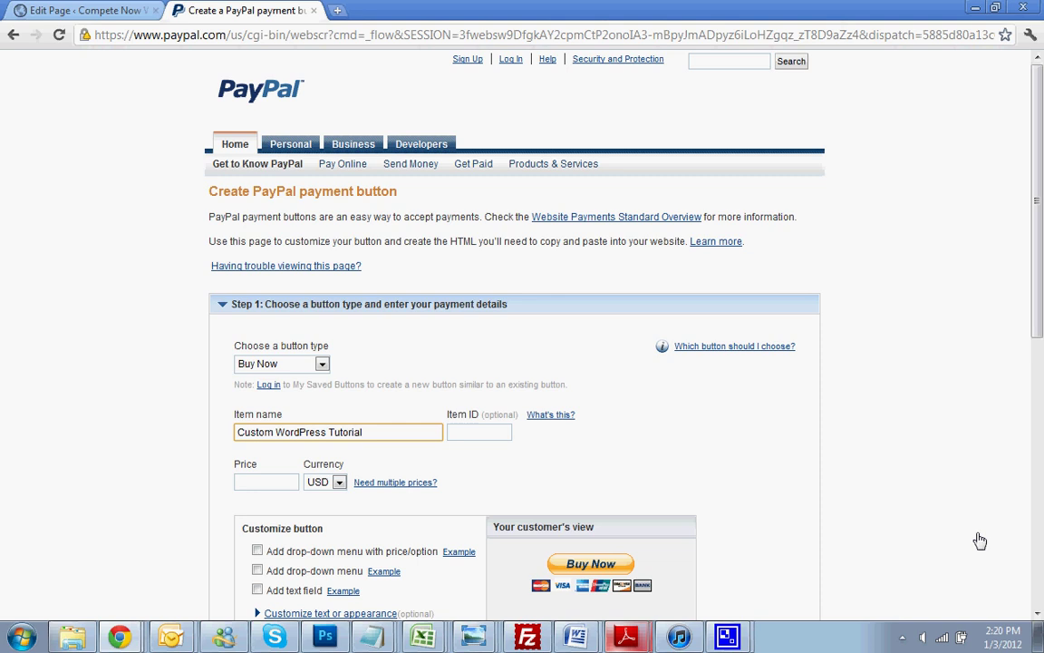
left_click(272, 501)
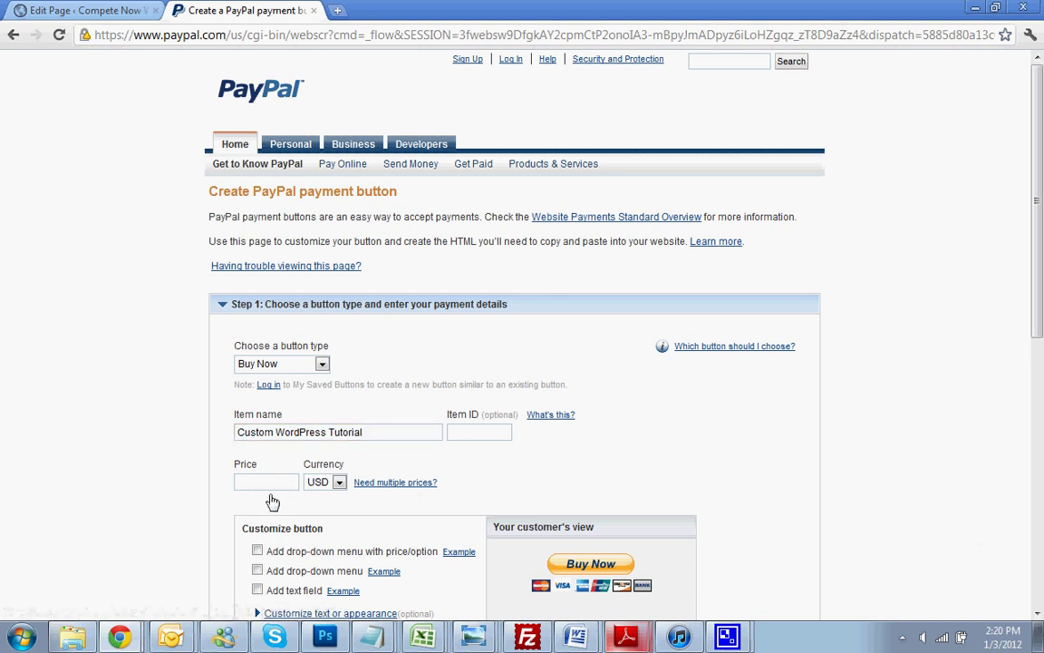
left_click(272, 483)
scroll(772, 433, "down", 2)
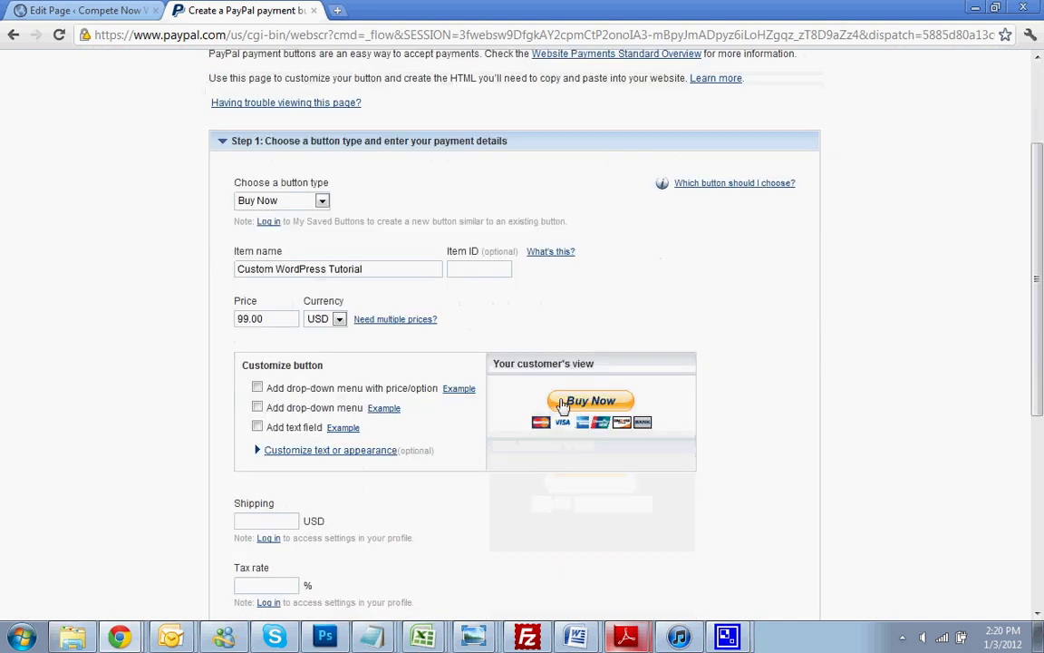
scroll(562, 406, "down", 1)
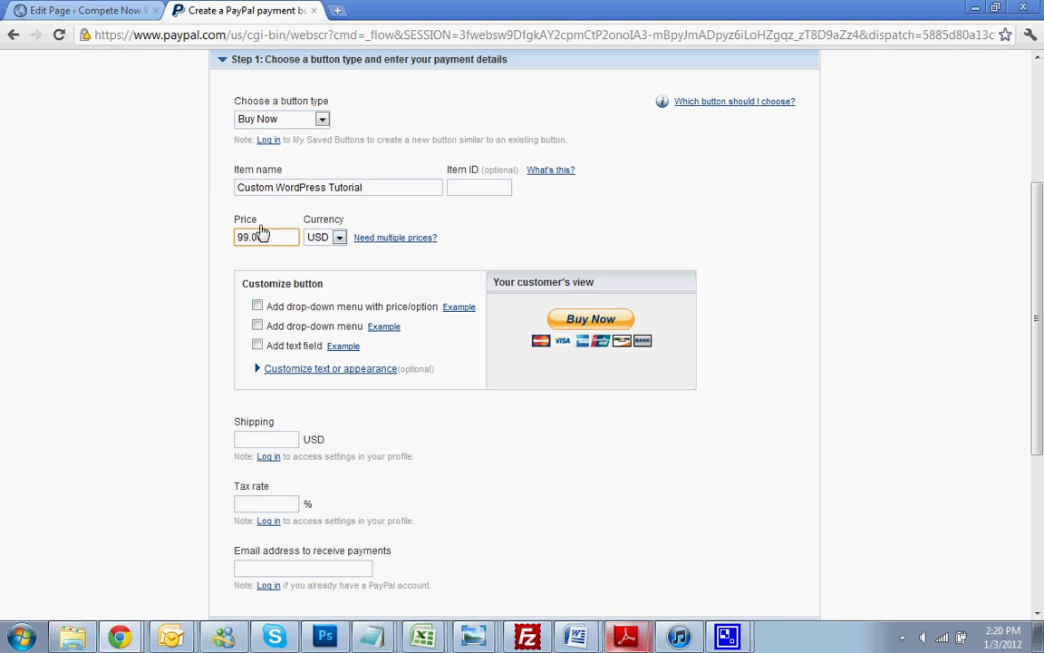
left_click_drag(269, 240, 205, 239)
- Turn on the price drop-down with options Bronze at 99.00 and Silver at 150
left_click(258, 306)
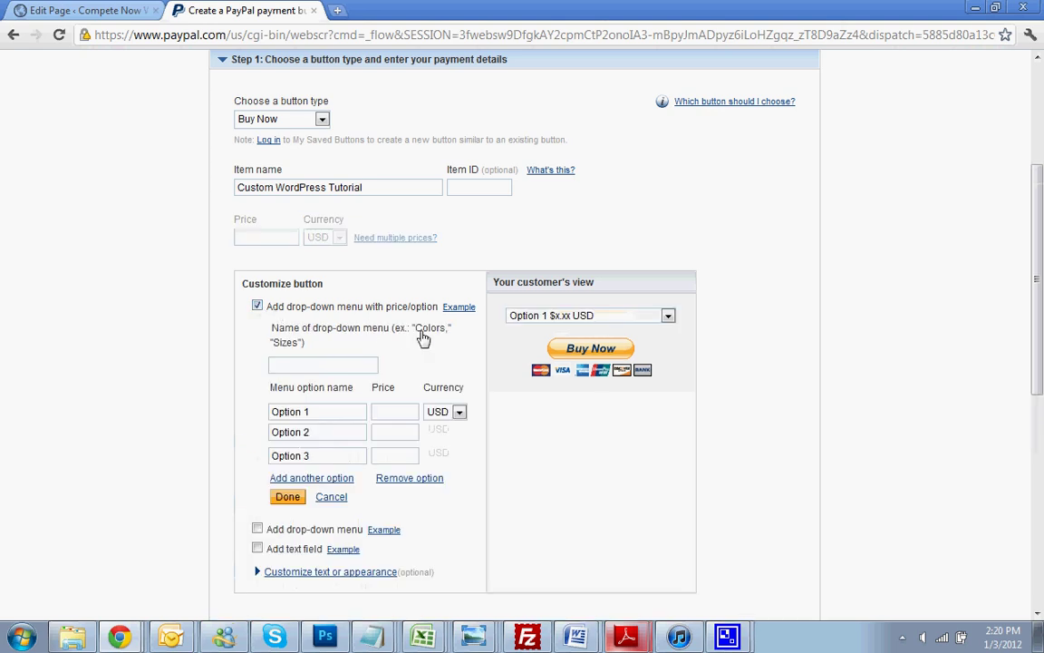
scroll(459, 331, "down", 2)
left_click_drag(331, 331, 43, 299)
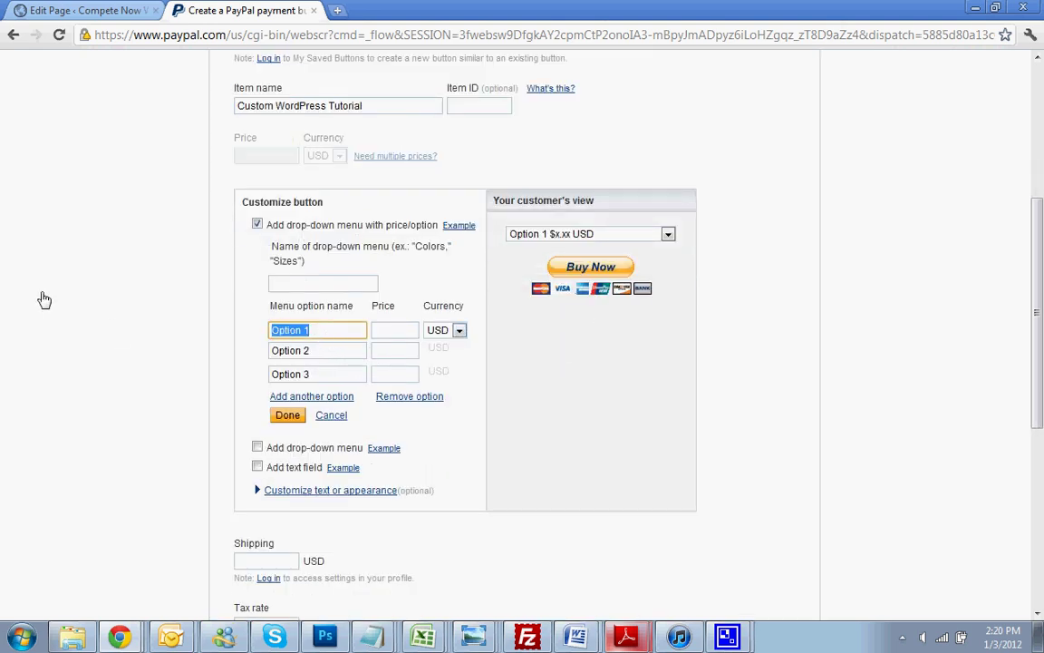
type("Bronze")
left_click(385, 337)
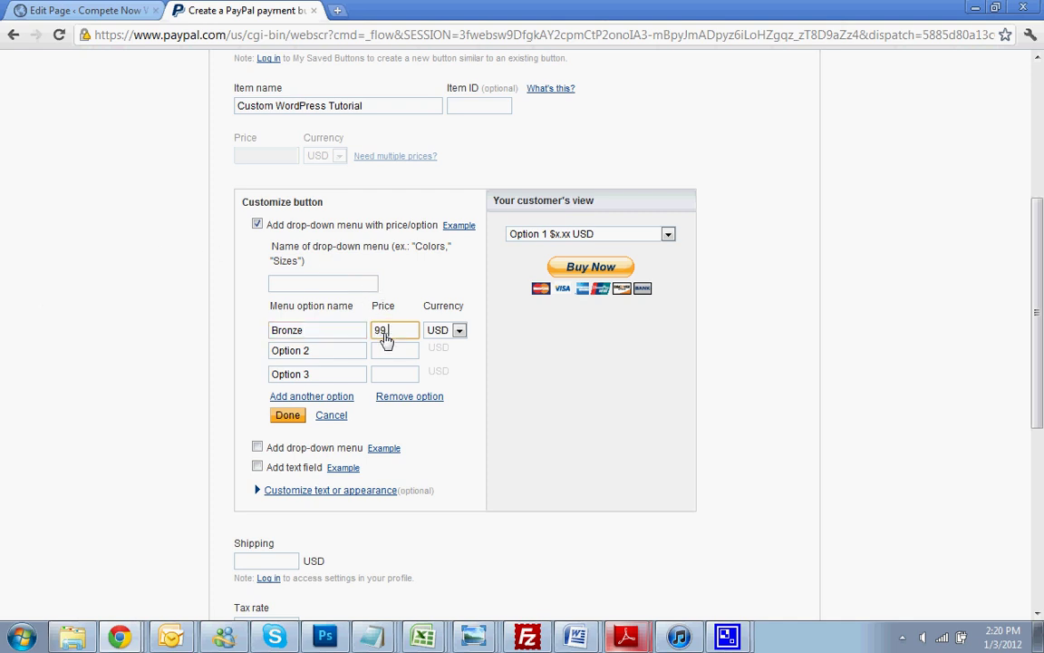
type("99.00")
left_click_drag(327, 354, 147, 327)
type("Silver")
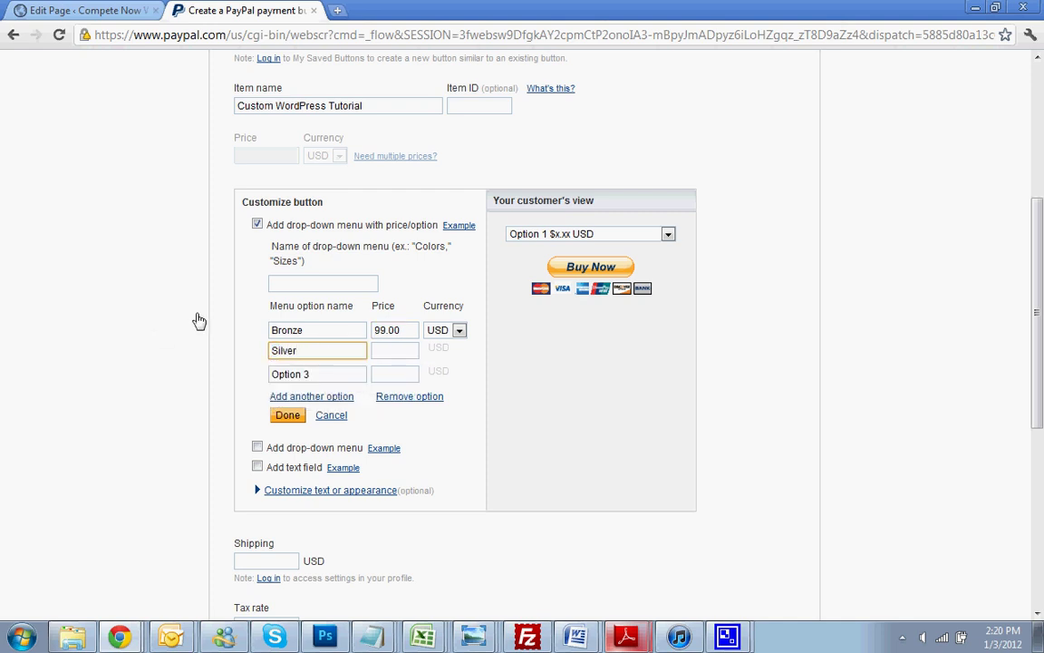
left_click(384, 351)
type("150")
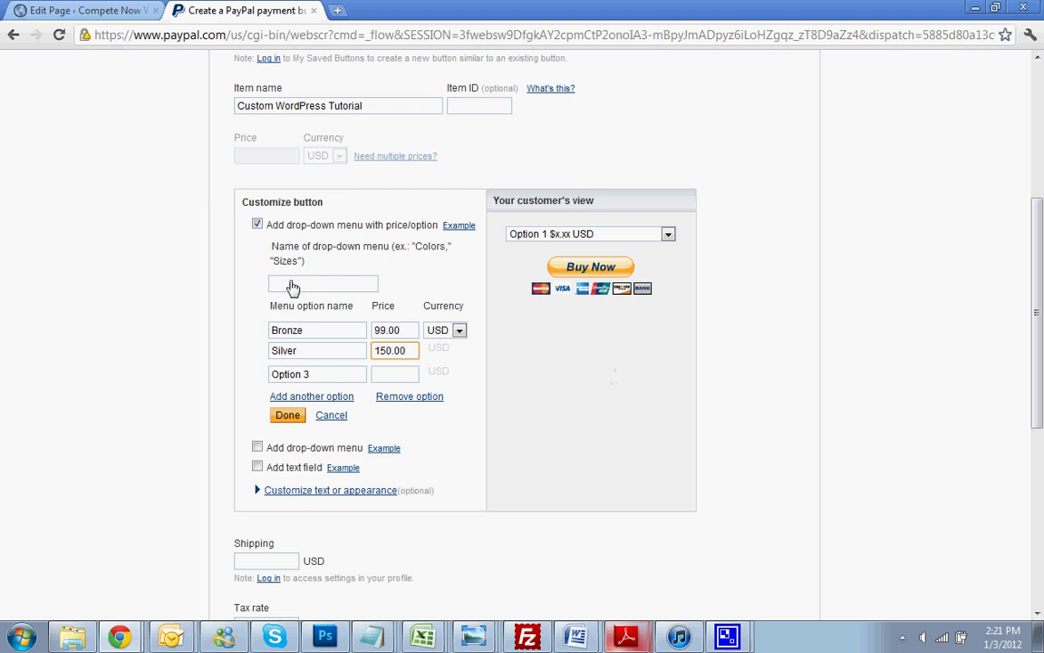
- Replace Option 3 with Gold at 200, name the drop-down 'Packages', and save the options
left_click_drag(322, 375, 56, 355)
type("Gold")
key("Tab")
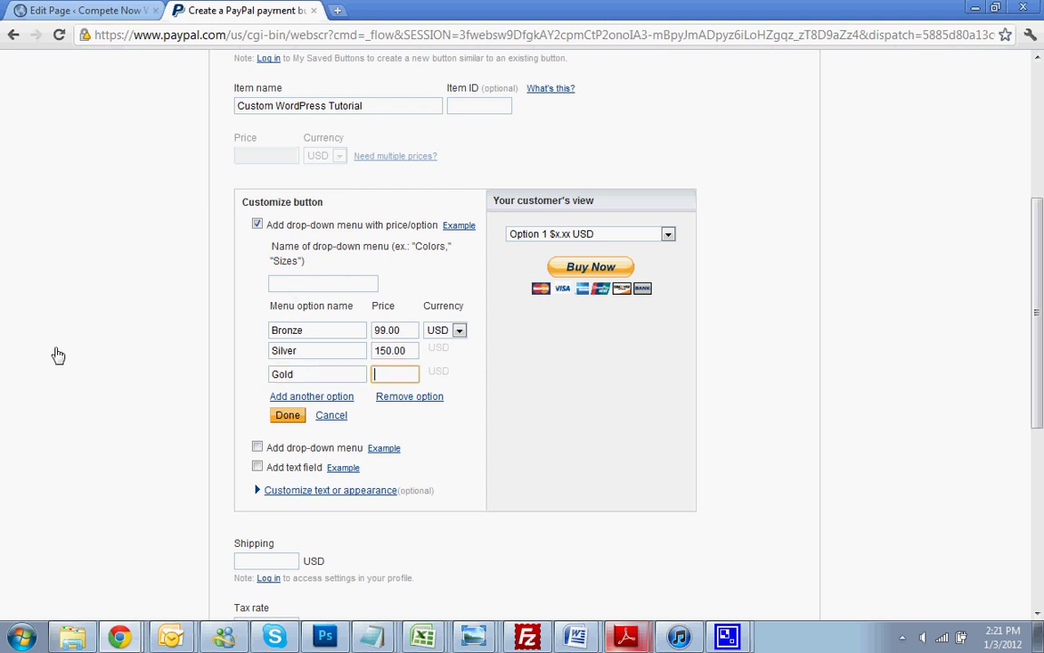
type("200")
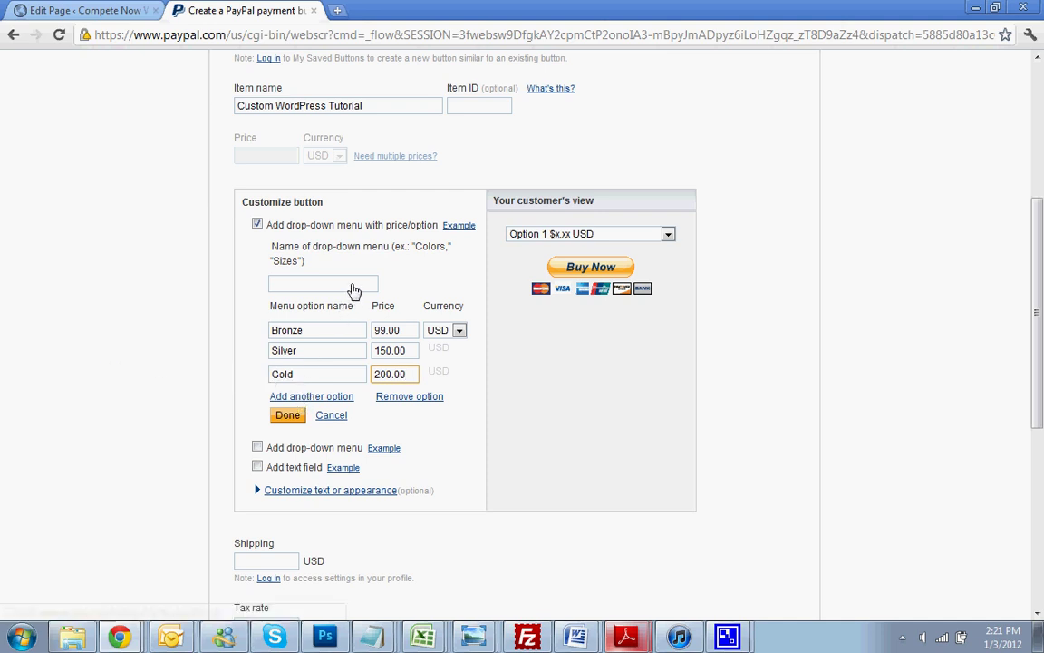
left_click(315, 283)
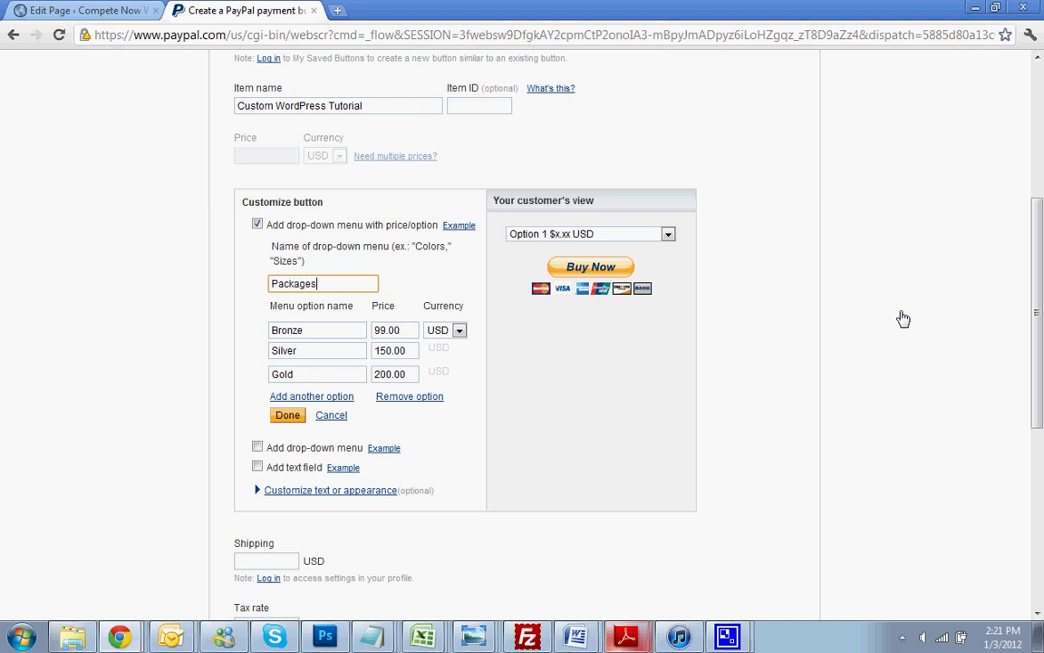
left_click(698, 351)
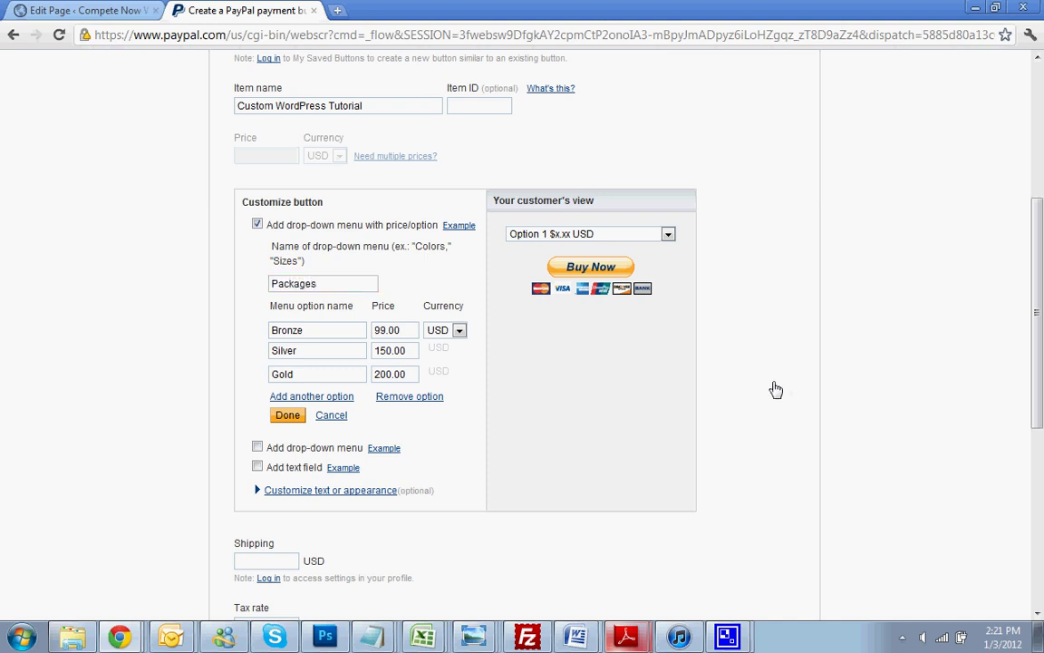
left_click(283, 415)
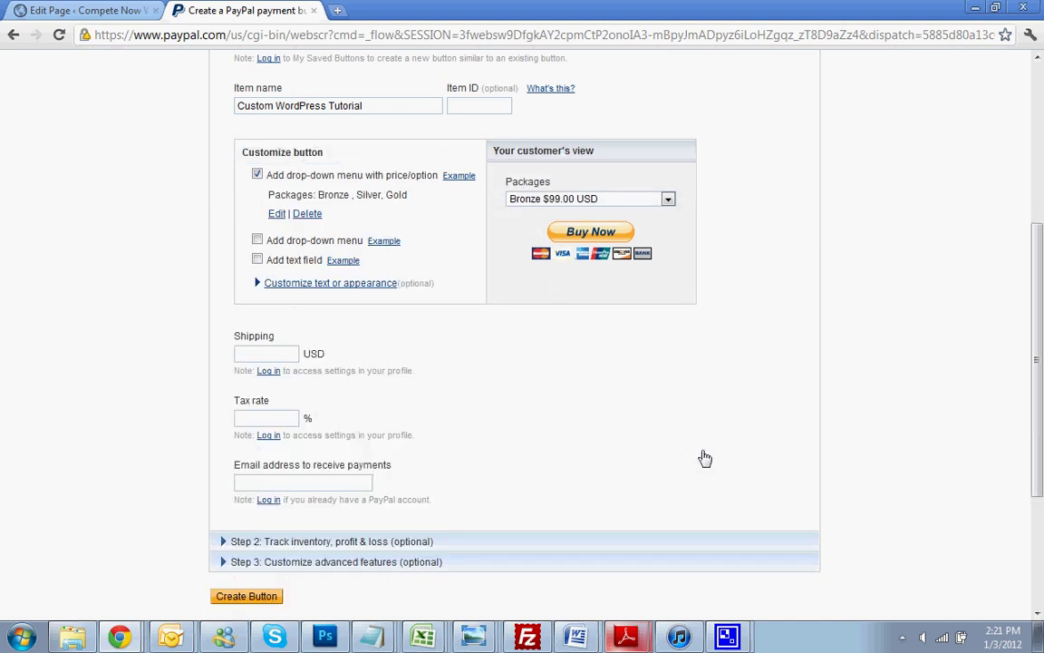
left_click(562, 201)
left_click(553, 225)
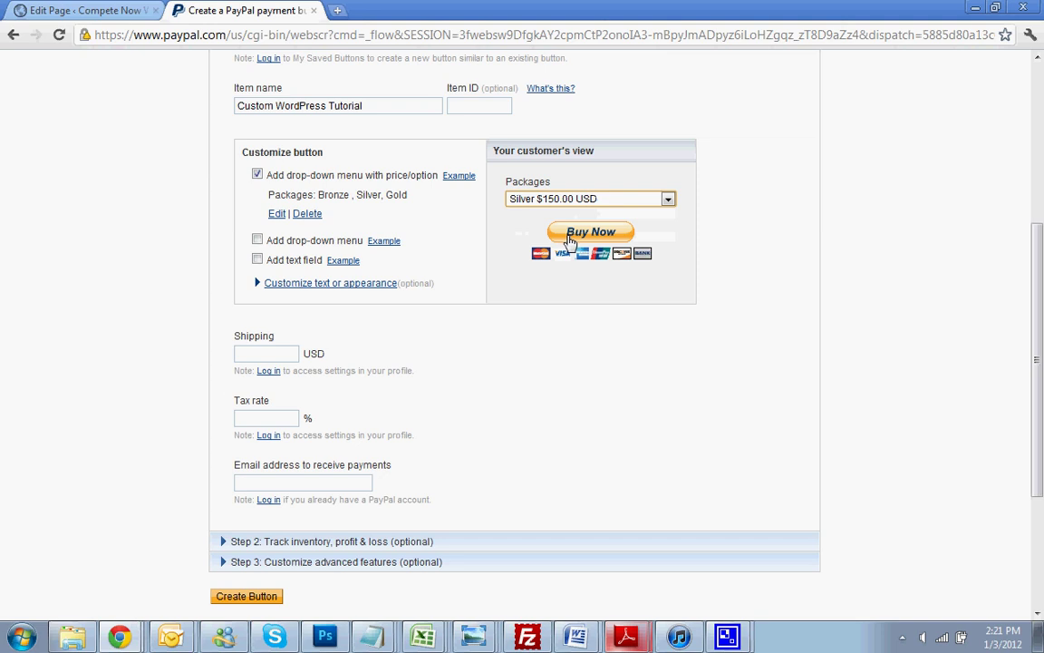
left_click(571, 199)
left_click(571, 237)
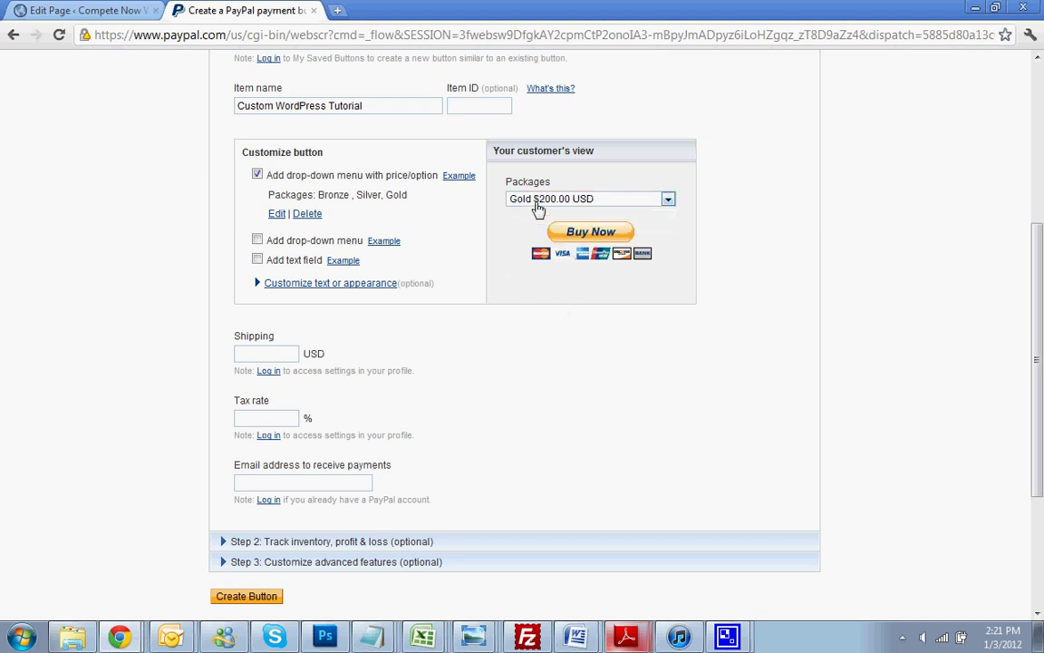
left_click(257, 174)
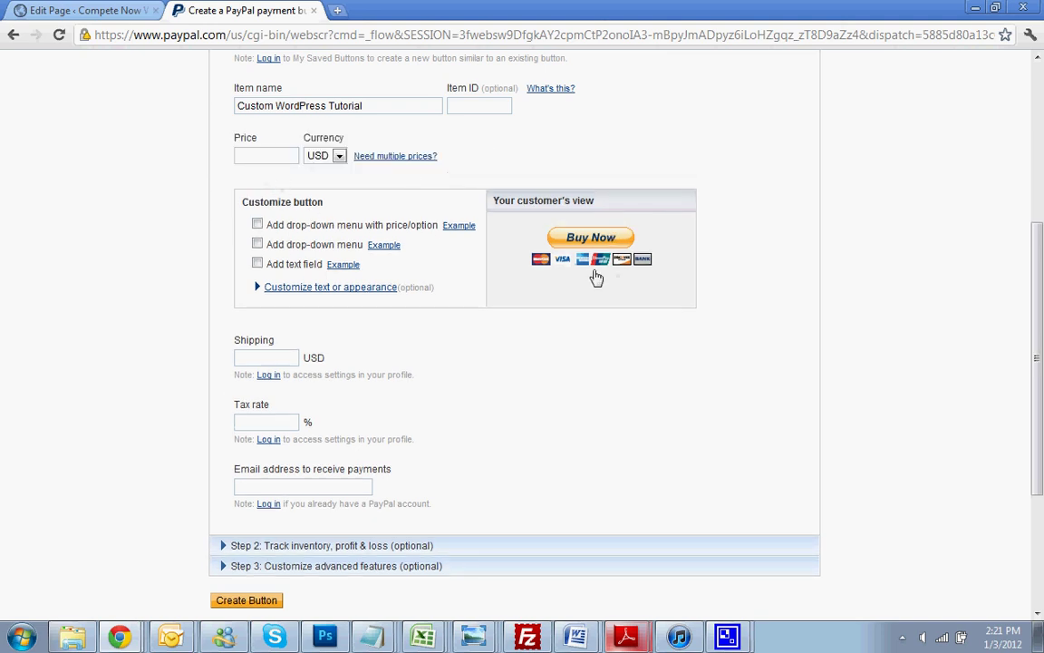
left_click(258, 225)
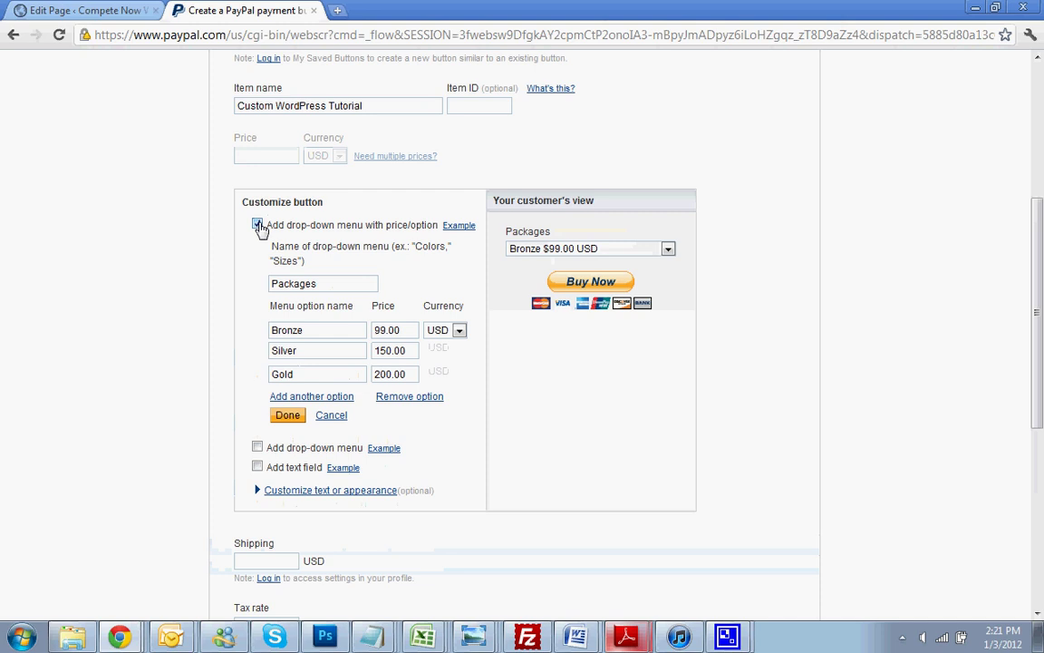
scroll(723, 340, "down", 1)
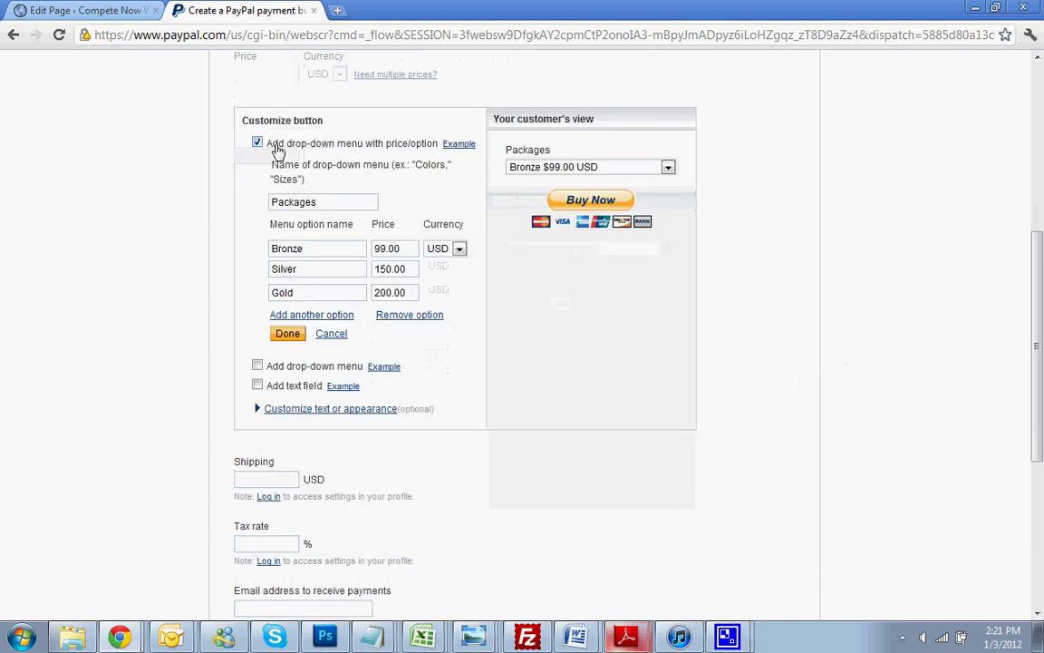
scroll(645, 299, "down", 1)
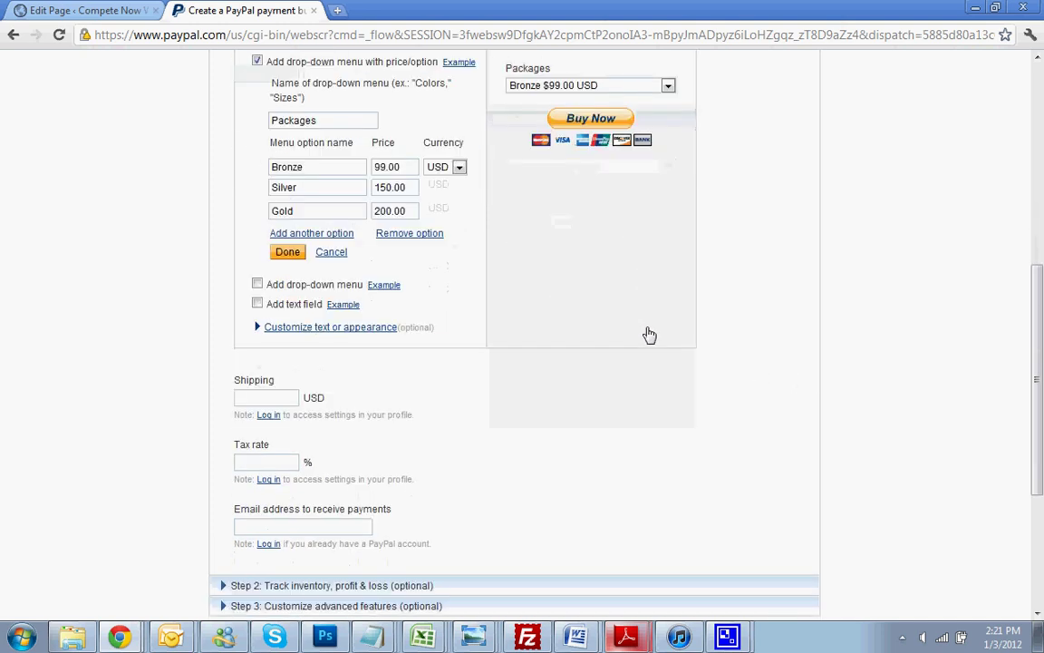
left_click(286, 251)
scroll(709, 363, "up", 3)
scroll(694, 361, "up", 3)
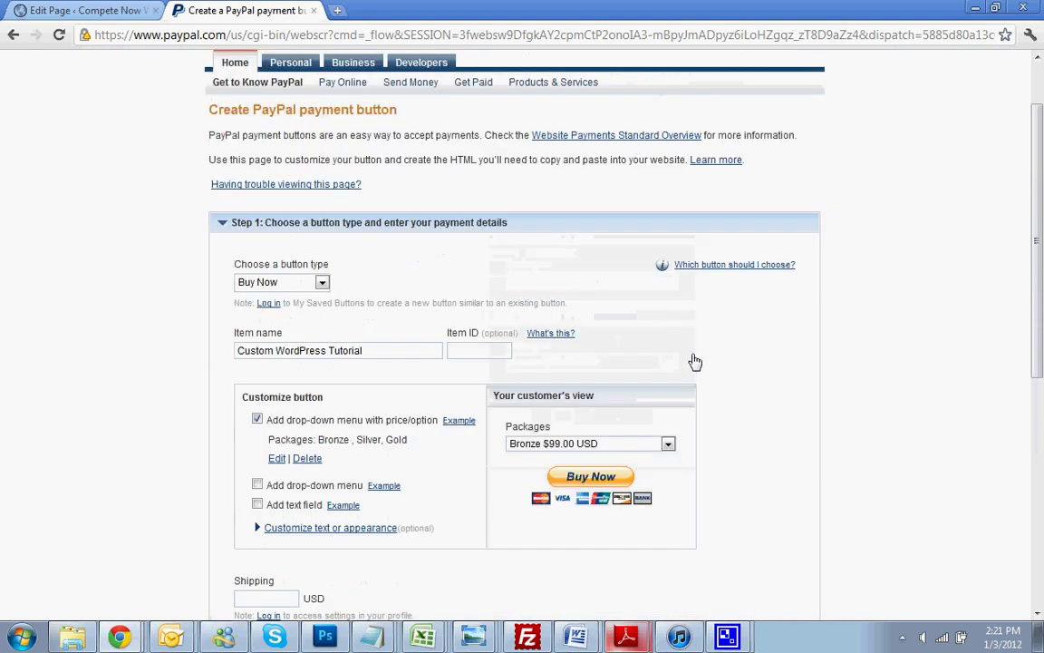
scroll(660, 351, "down", 5)
- Set shipping to 10.00 USD and the tax rate to 6.25%
left_click(258, 272)
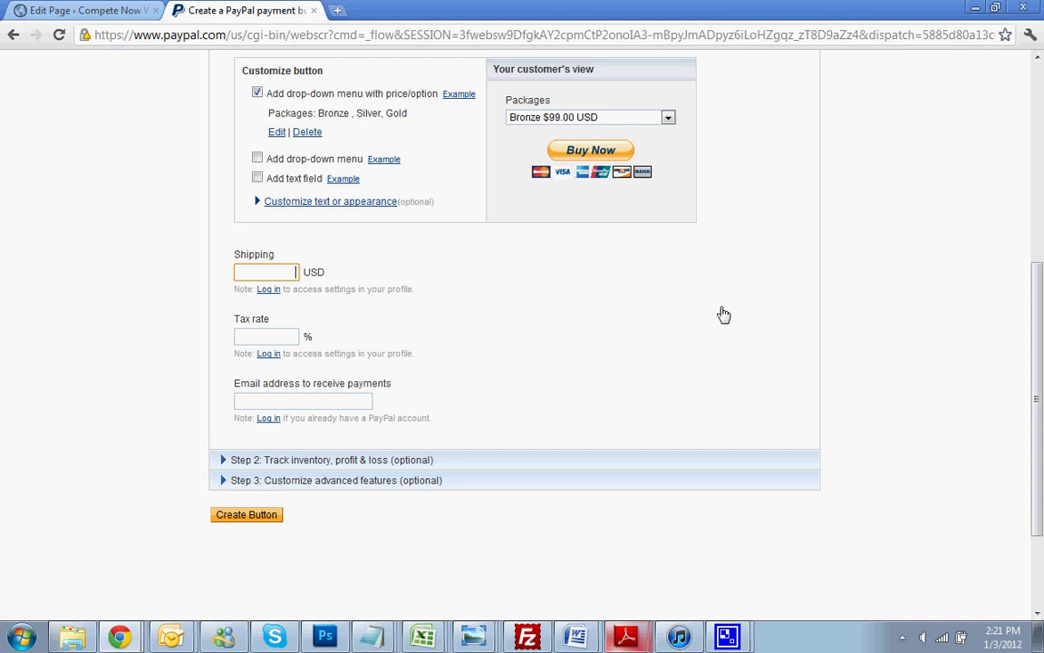
type("0")
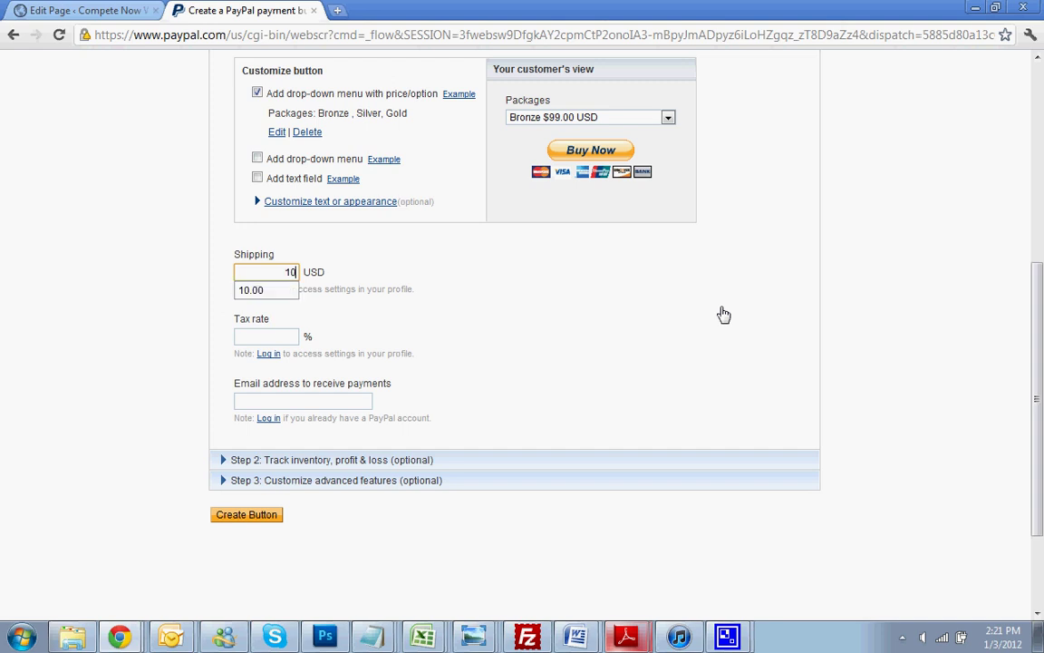
key("Return")
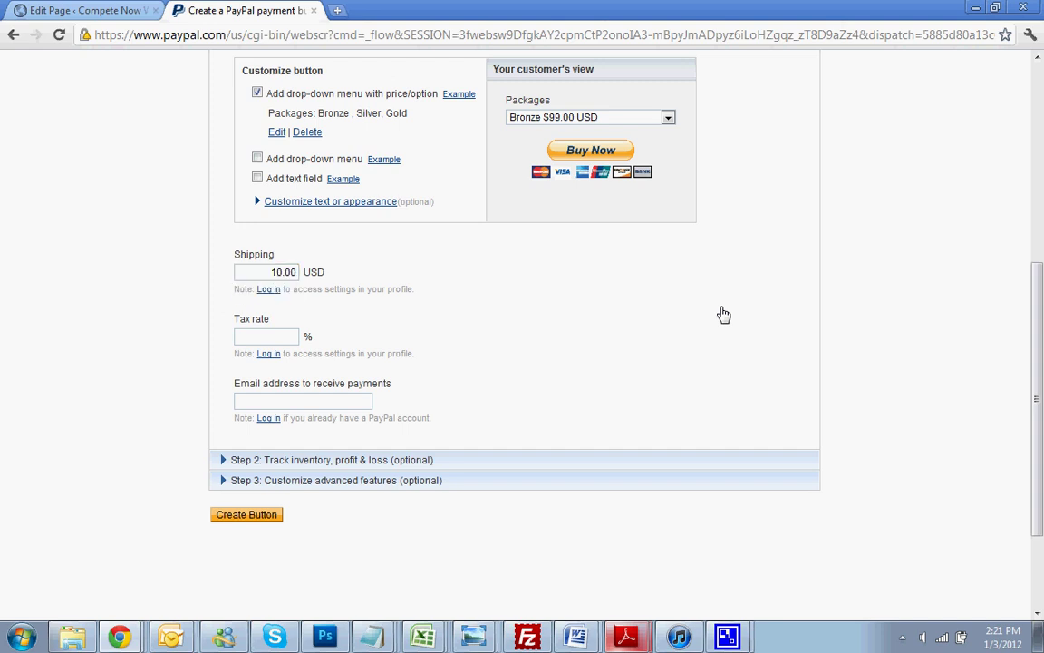
left_click(296, 337)
type("6.25")
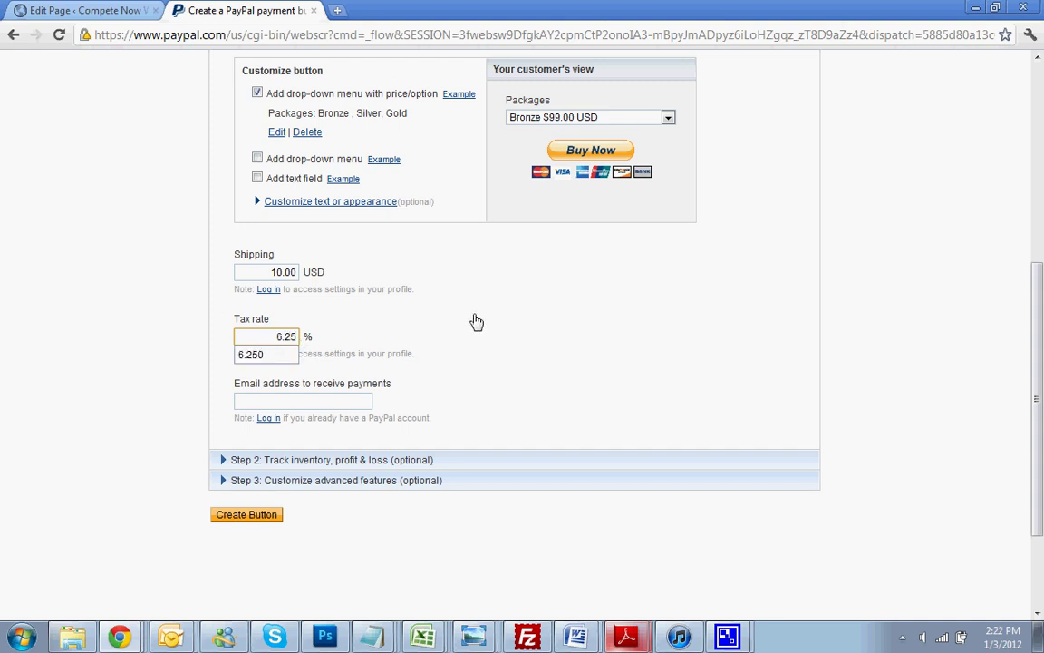
- Fill in the PayPal email for receiving payments and create the button
left_click(335, 401)
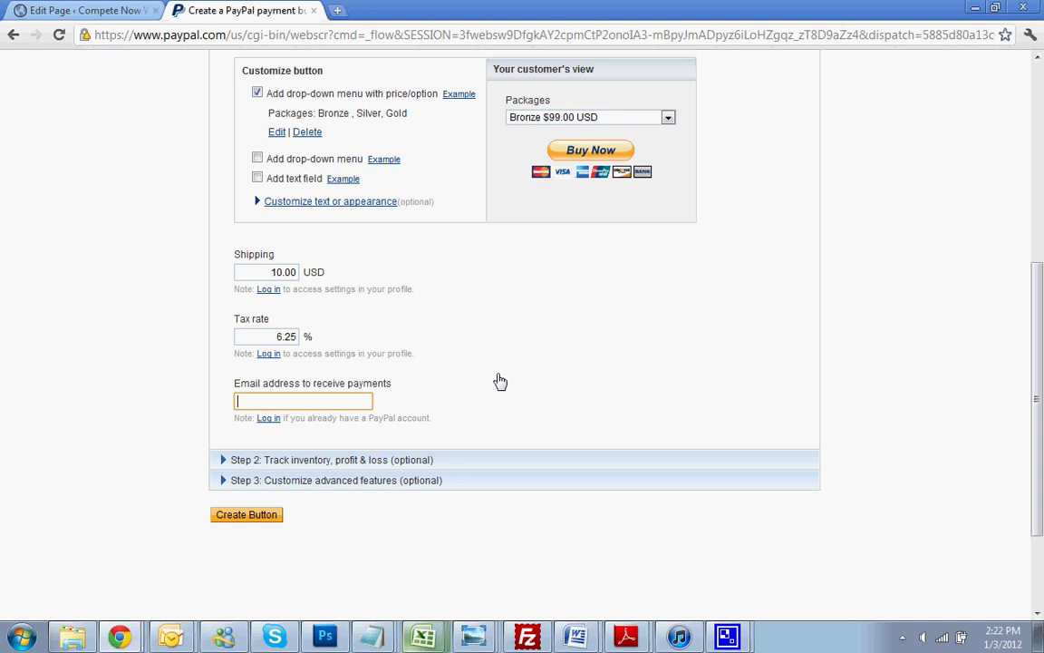
type("b")
key("Down")
key("Return")
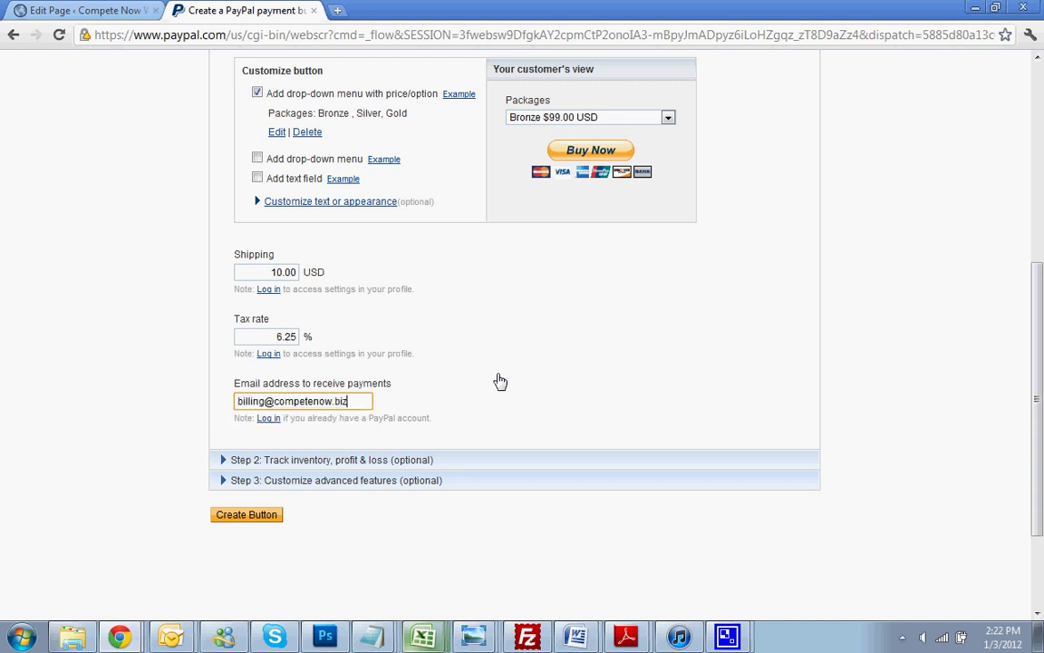
left_click(612, 429)
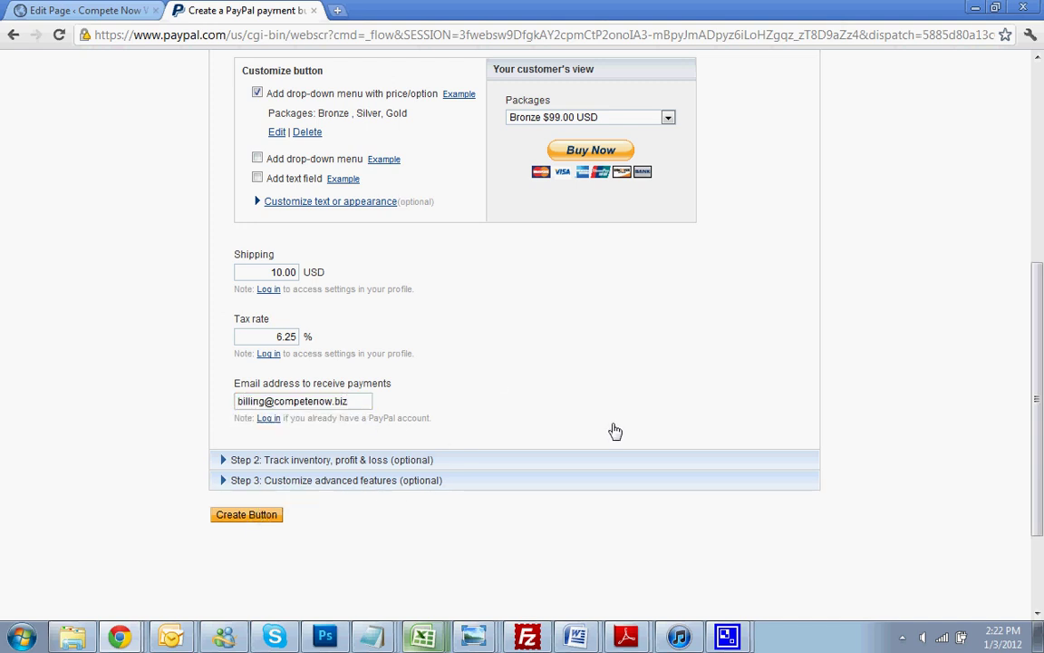
left_click(245, 514)
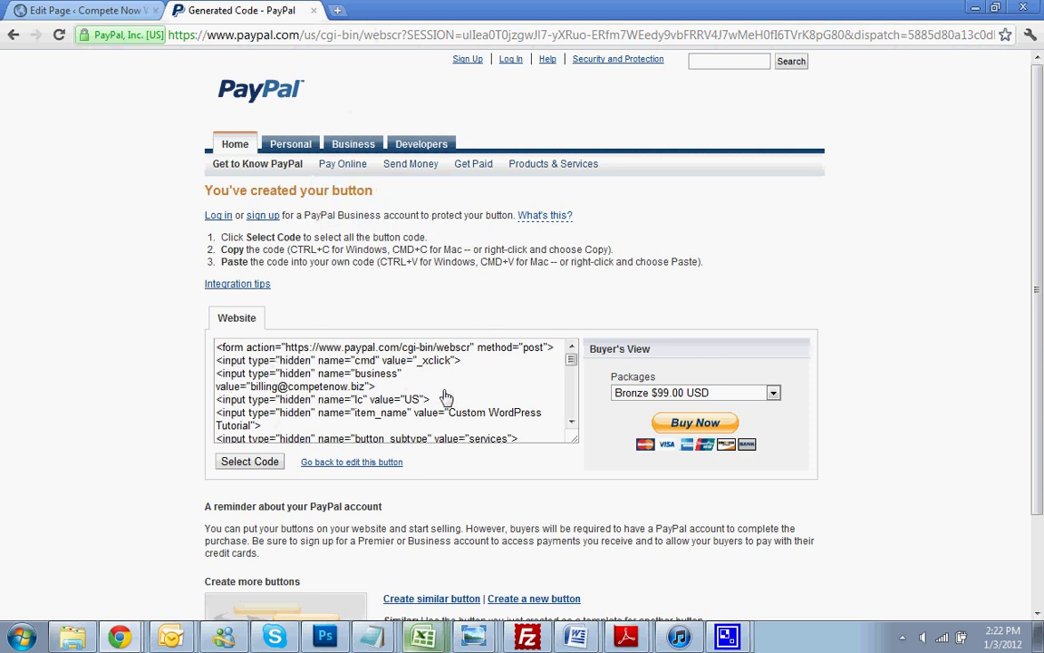
- Select all of the generated Buy Now code in the Website code box and copy it
left_click(324, 382)
right_click(325, 383)
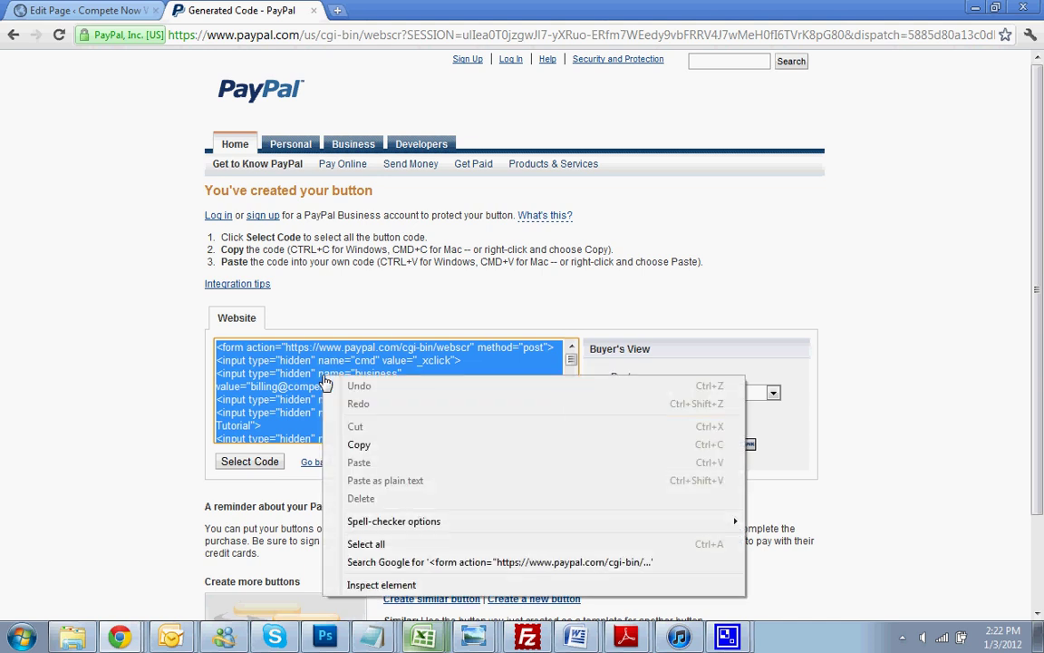
left_click(355, 444)
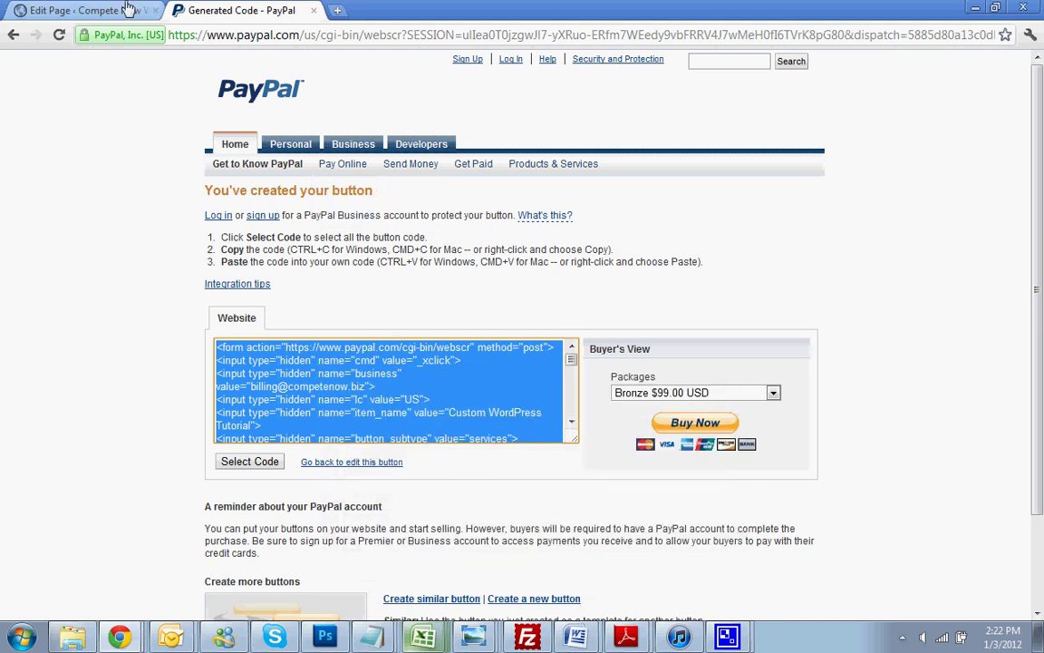
- In the About Us editor's HTML view, add a blank line after the welcome text ending 'online.'
left_click(97, 9)
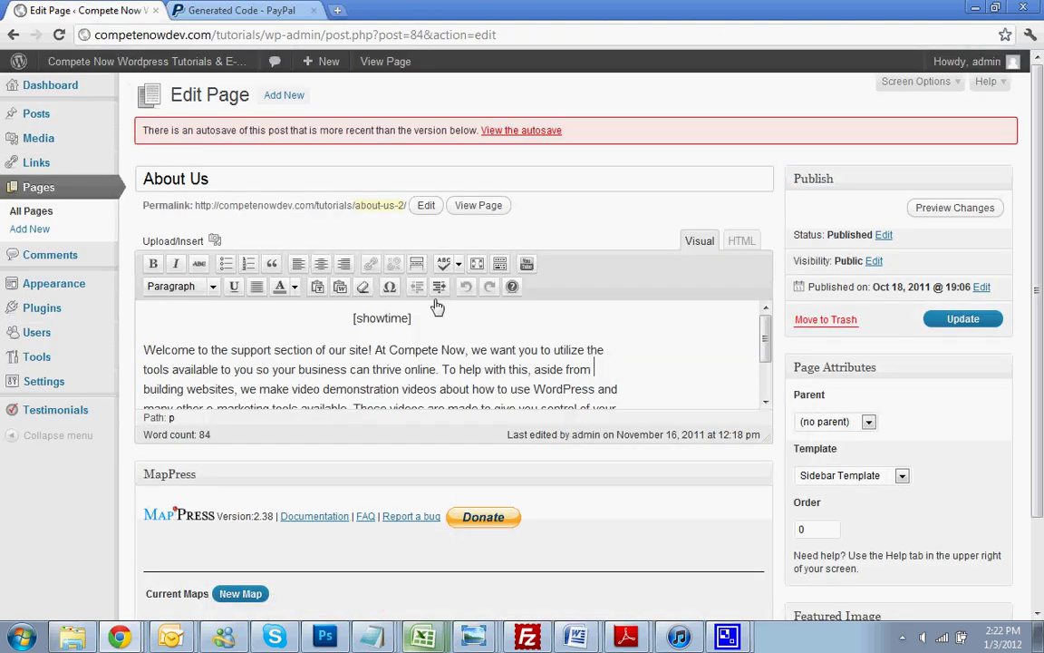
left_click(429, 327)
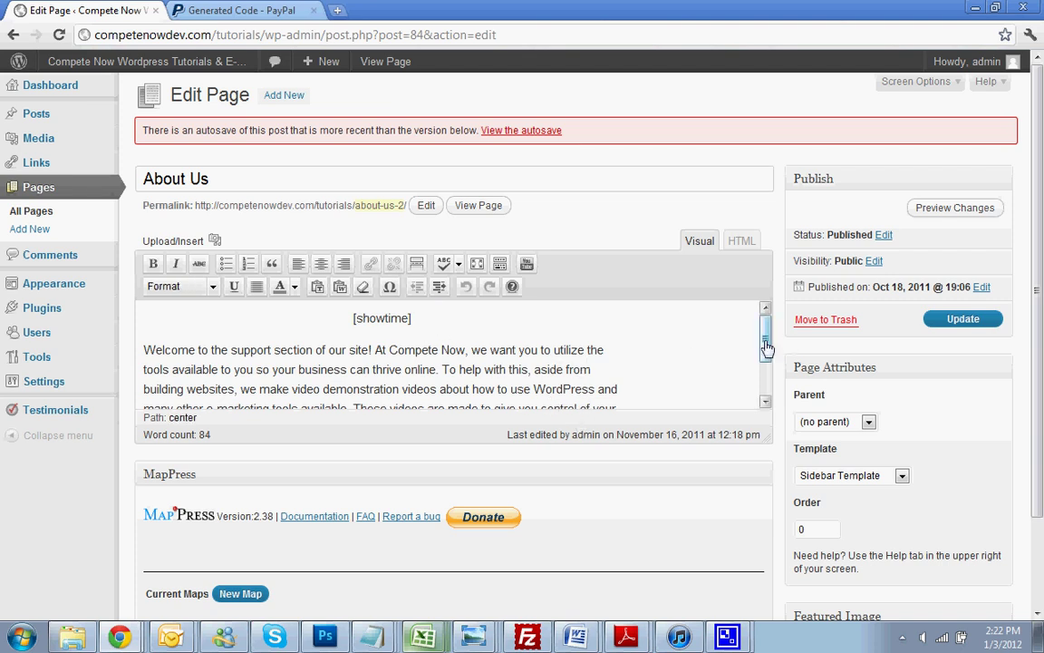
left_click_drag(764, 334, 732, 278)
left_click(739, 243)
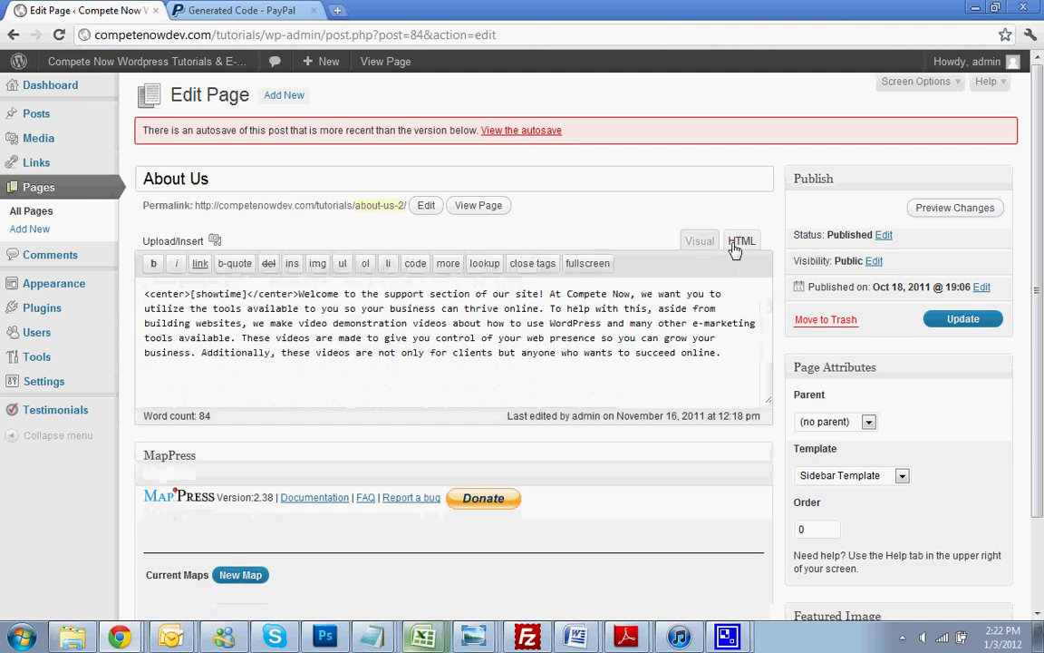
left_click(721, 353)
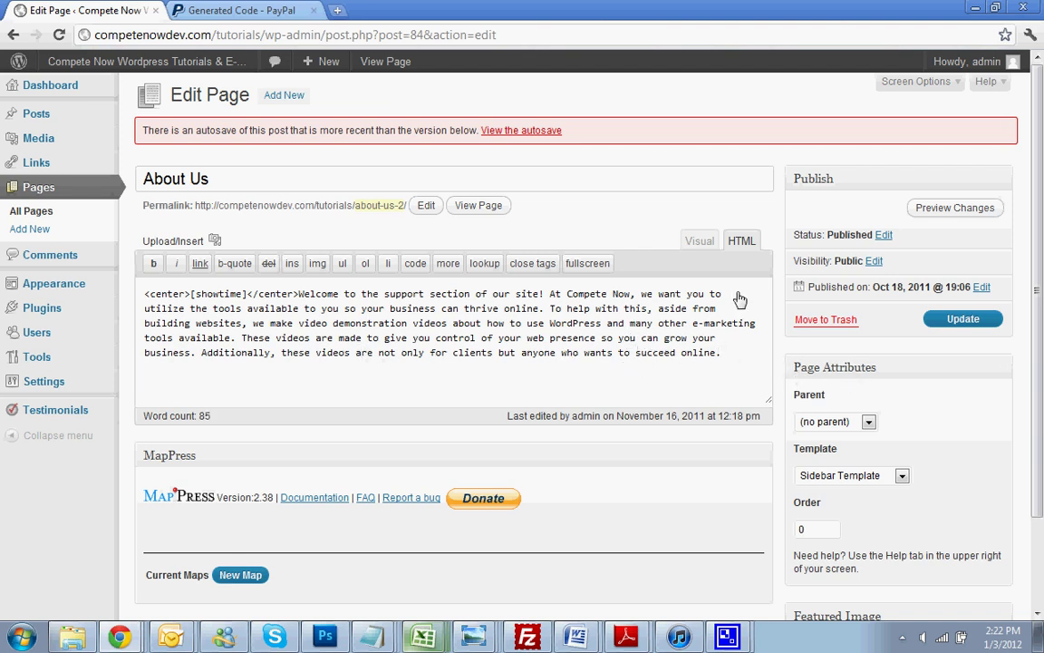
key("Return")
key("Return")
- Paste the PayPal form code on that line and update the page
right_click(169, 390)
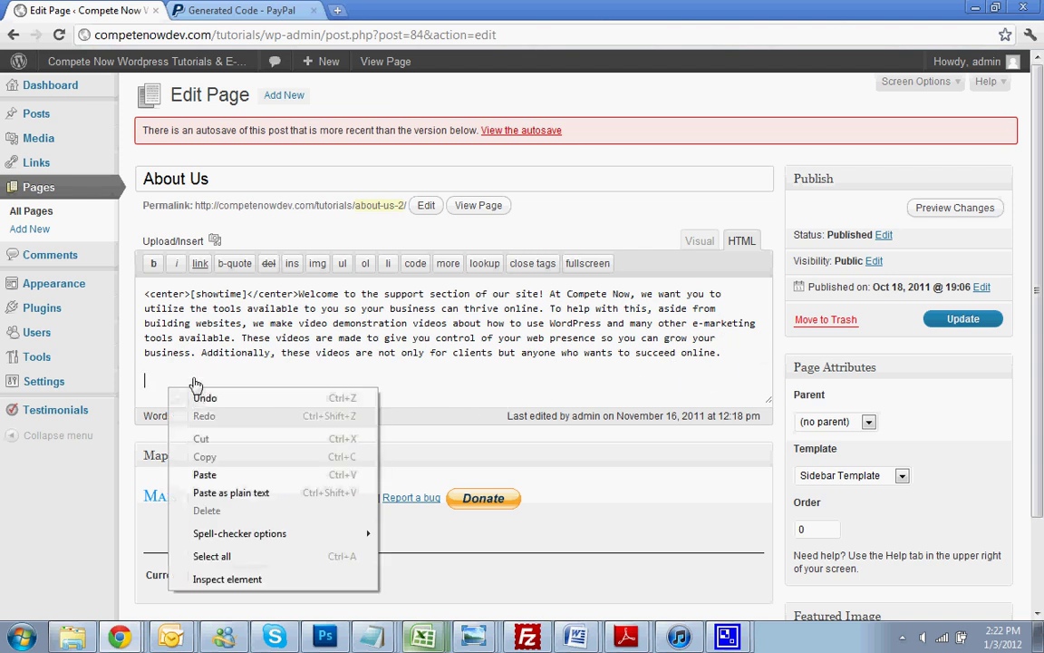
left_click(196, 474)
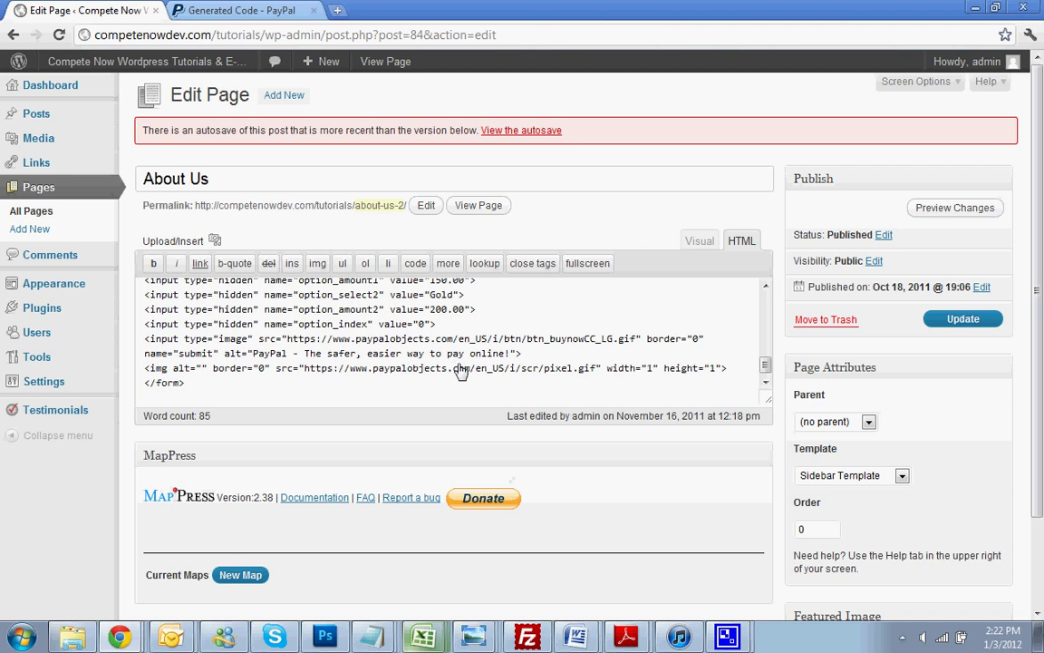
scroll(409, 328, "up", 3)
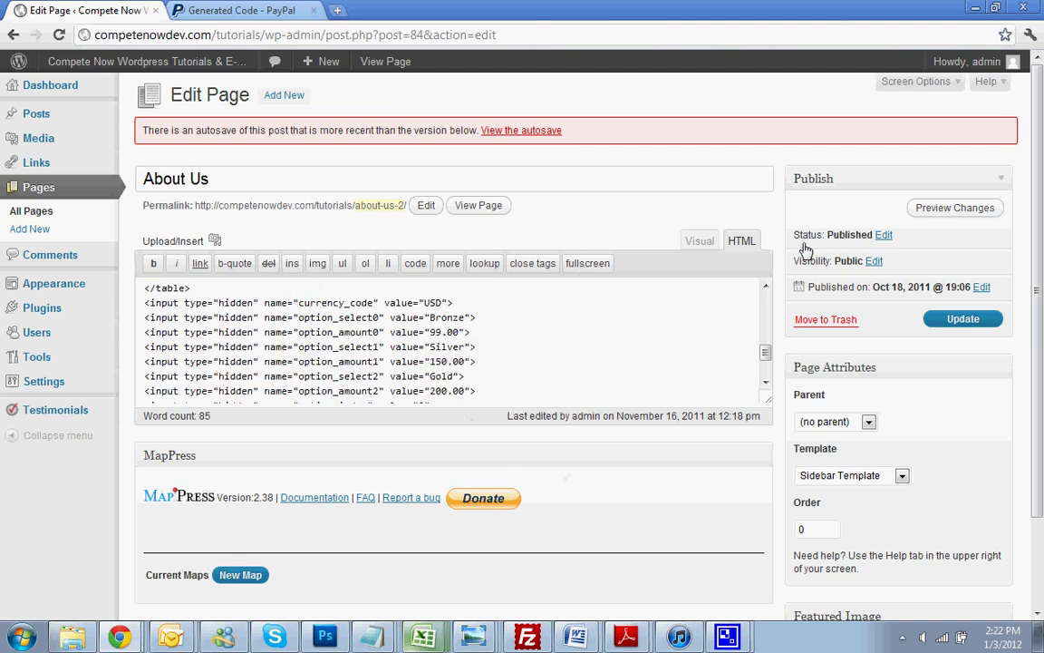
left_click(934, 318)
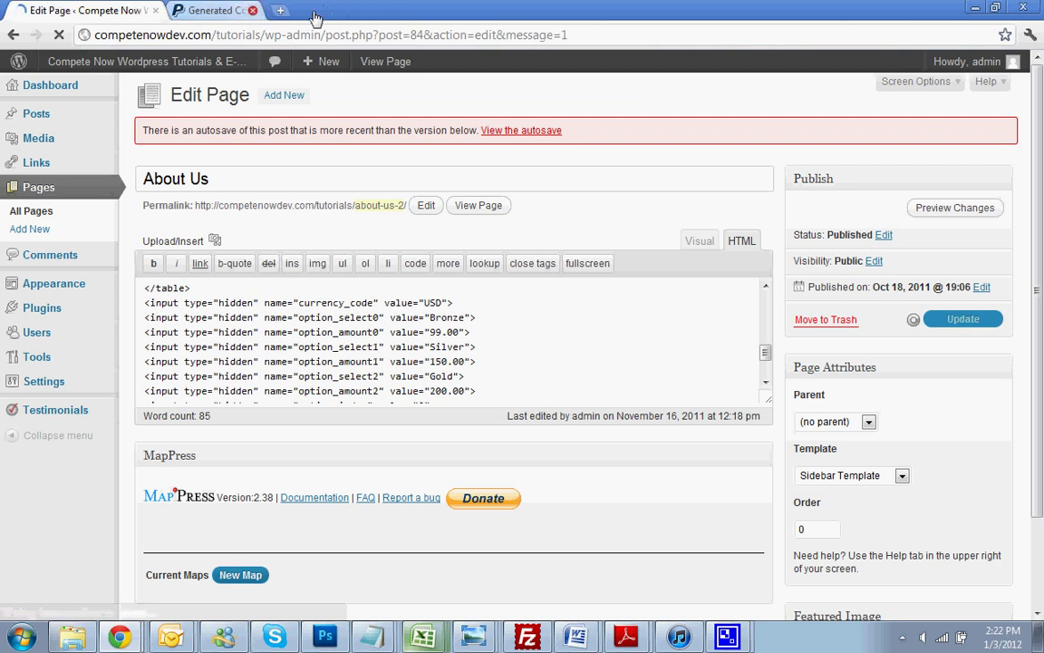
left_click(313, 10)
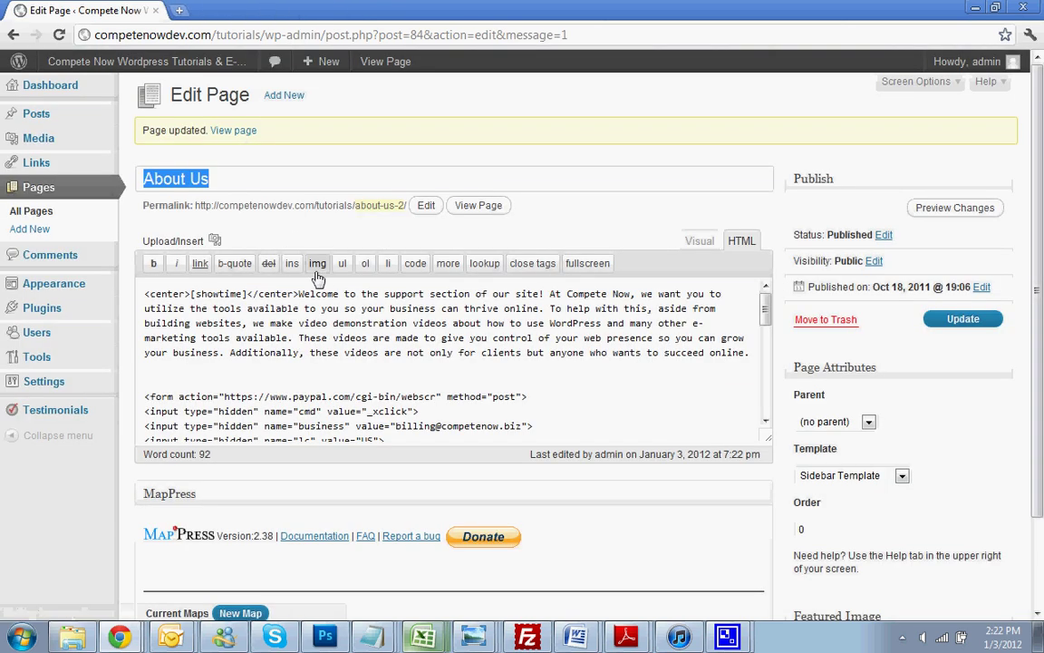
- On the live About Us page, pick Bronze from Packages and click Buy Now to reach PayPal checkout
left_click(479, 207)
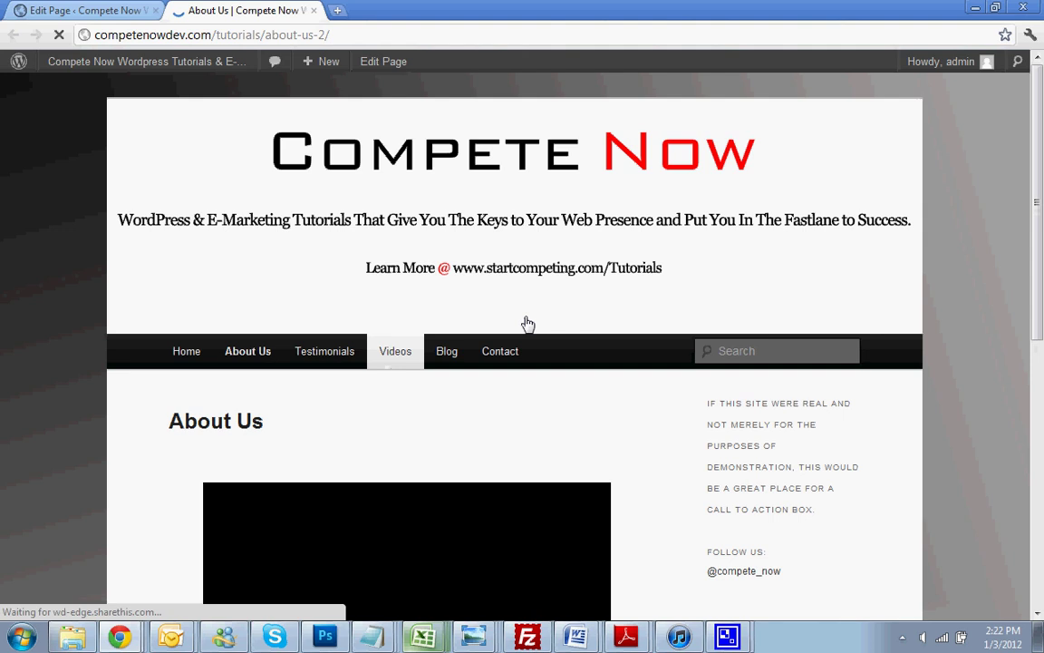
scroll(599, 372, "down", 3)
scroll(596, 378, "down", 5)
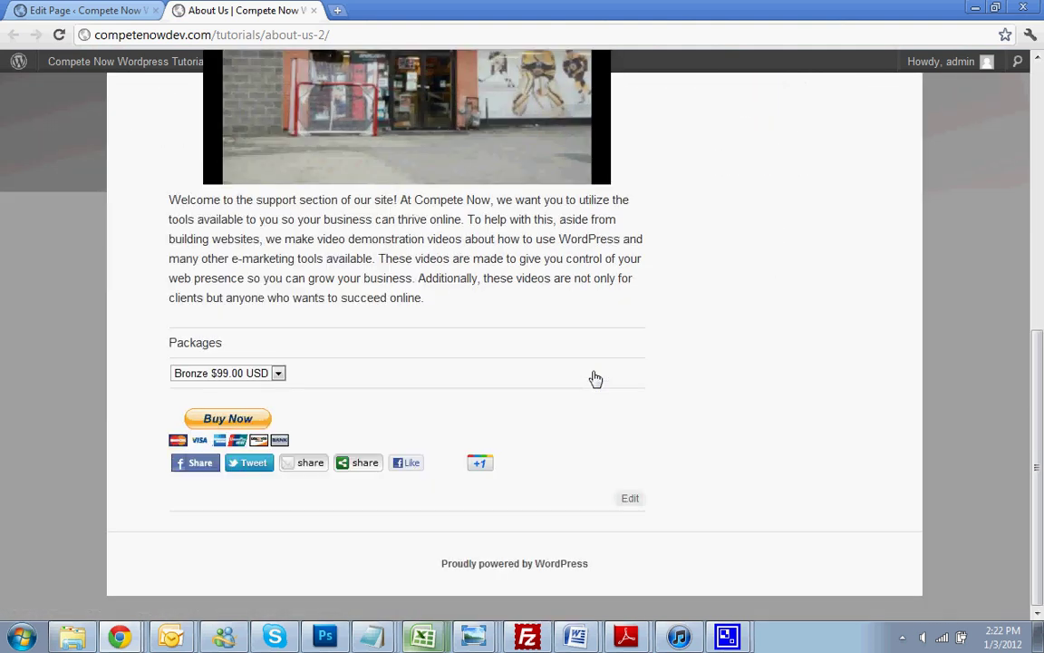
left_click(231, 372)
left_click(338, 404)
left_click(243, 419)
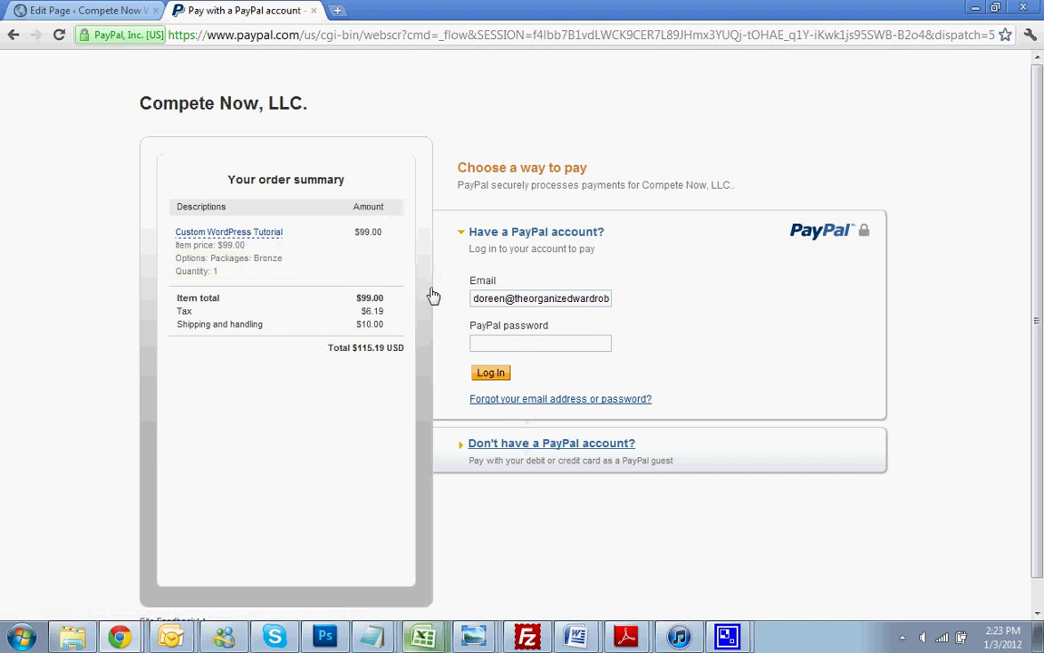
- Review the $99 Bronze tutorial order and PayPal's guest card form, then go back to About Us
left_click(512, 300)
left_click(515, 444)
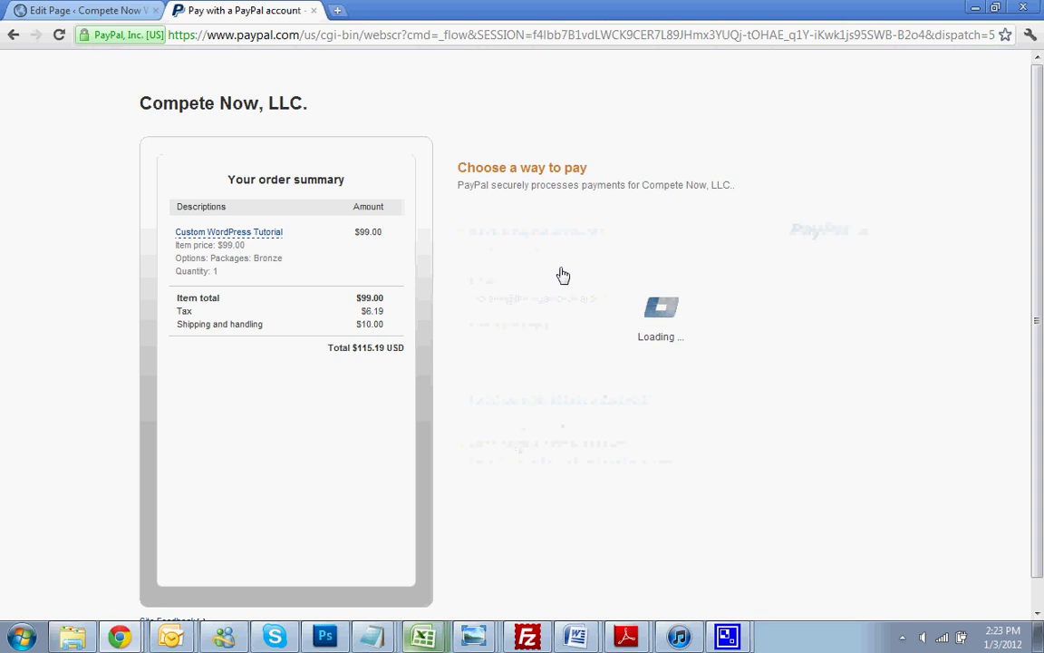
scroll(633, 311, "down", 3)
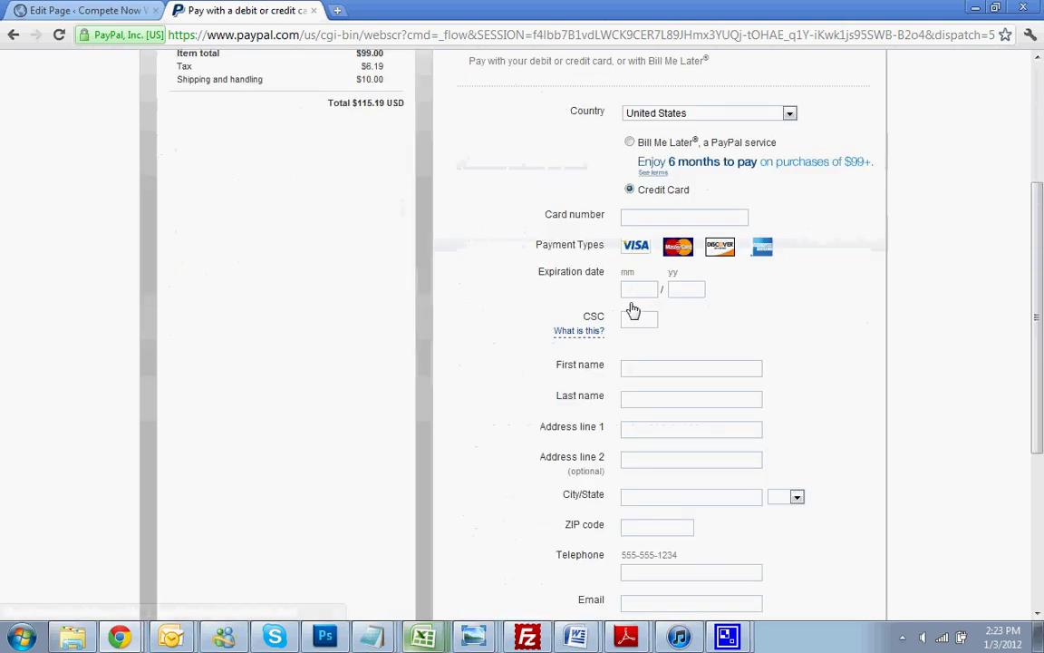
scroll(709, 489, "up", 3)
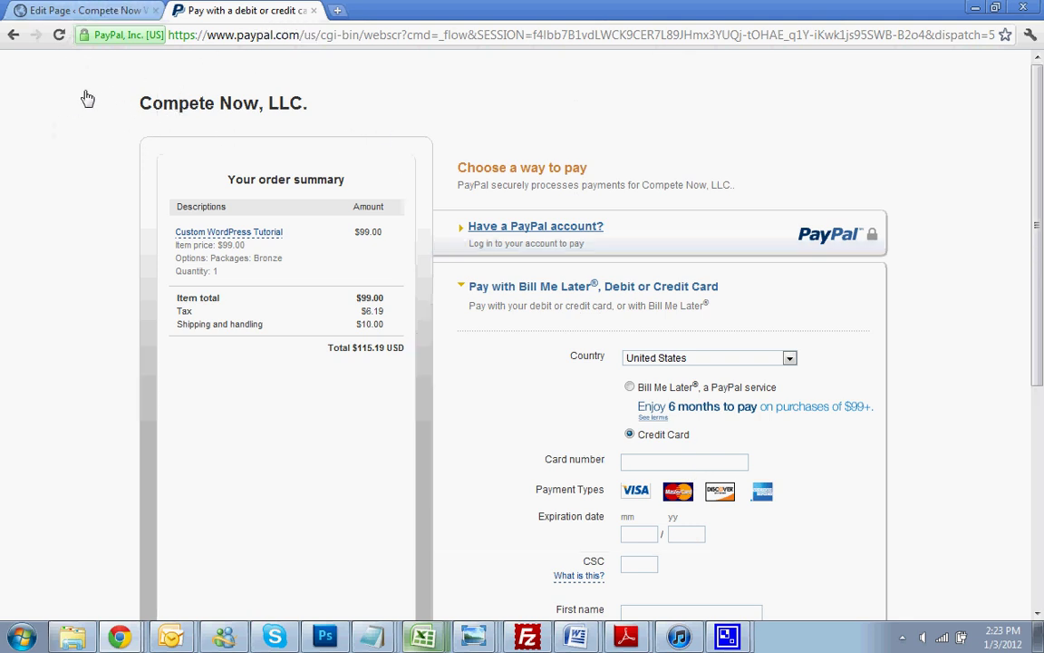
left_click(12, 36)
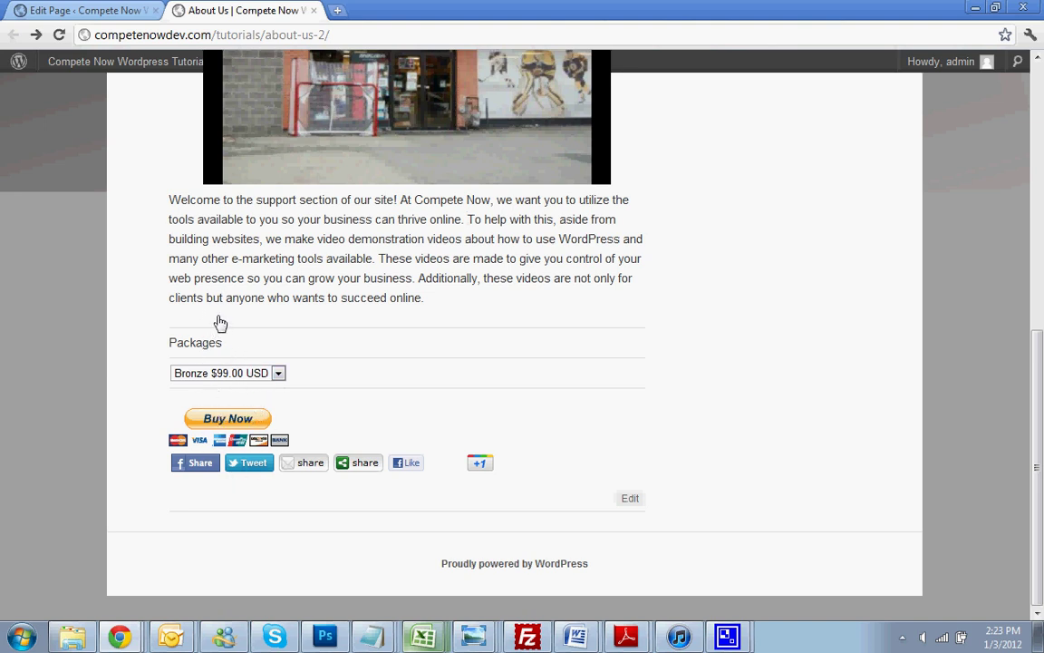
- Select and then deselect the Packages text on the live About Us page
left_click_drag(221, 348, 97, 331)
left_click(225, 346)
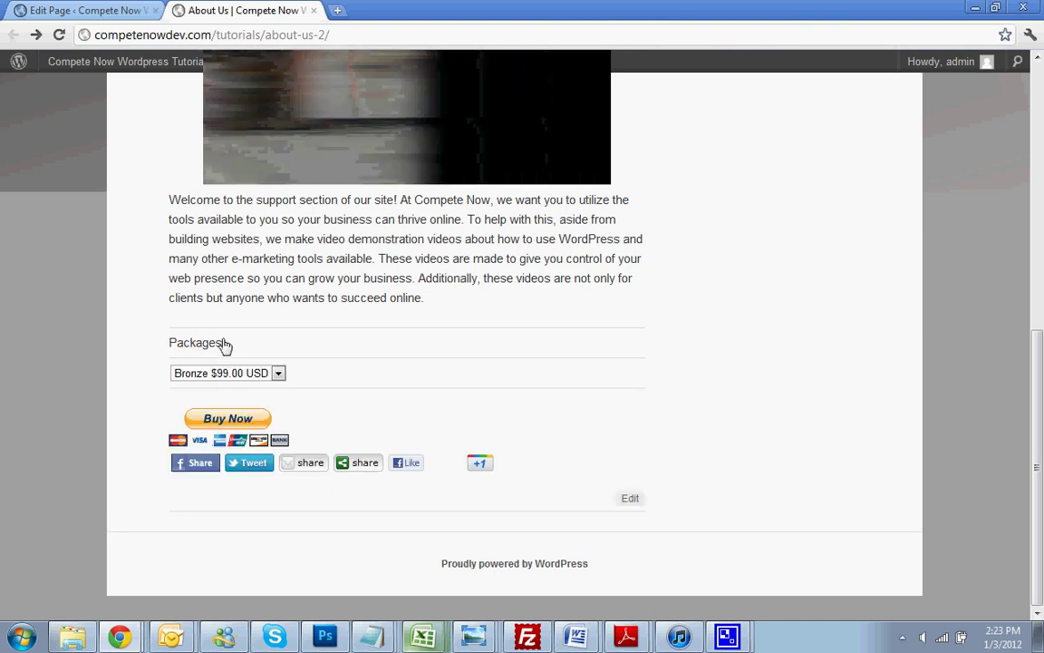
left_click_drag(225, 345, 175, 342)
left_click(233, 335)
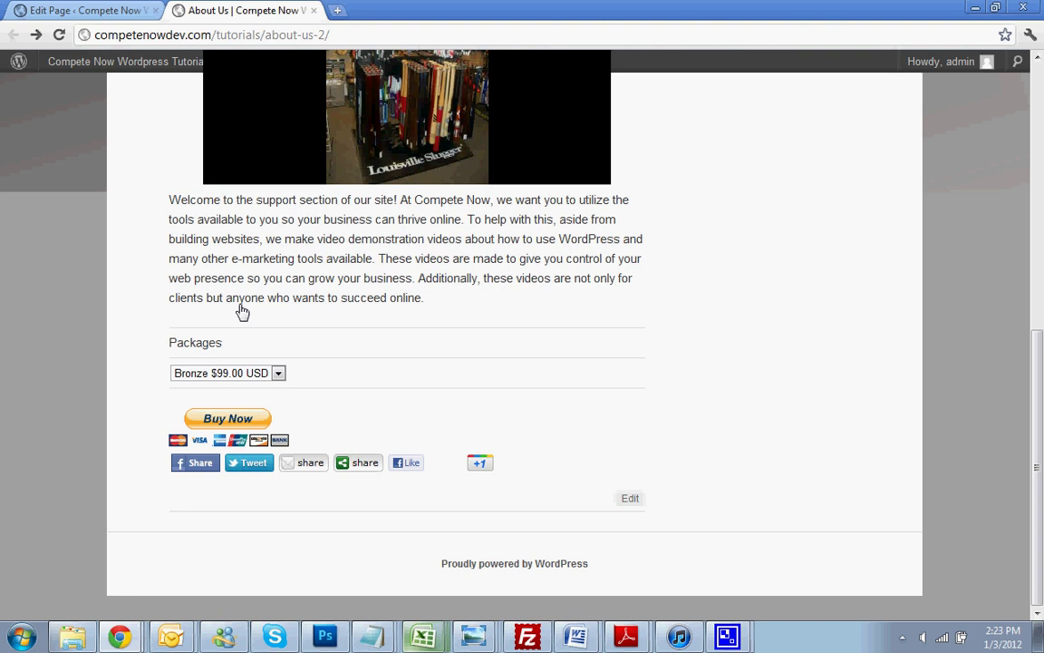
- Cut the whole PayPal <form>…</form> code block out of the About Us HTML content
left_click(51, 10)
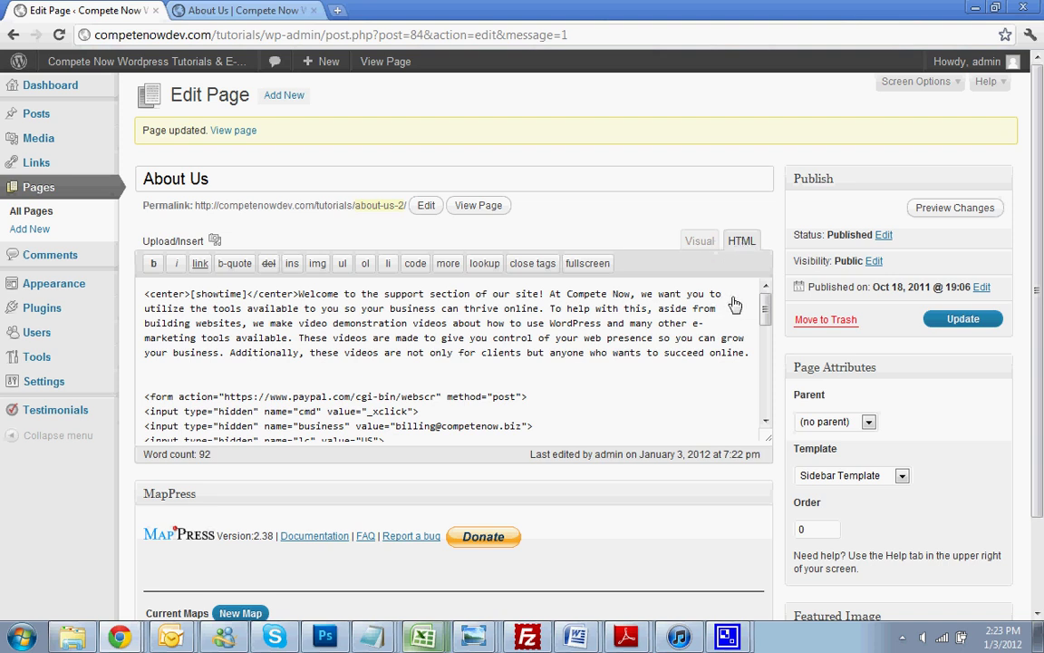
mouse_move(768, 302)
left_mouse_down()
mouse_move(766, 348)
mouse_move(768, 320)
left_mouse_up()
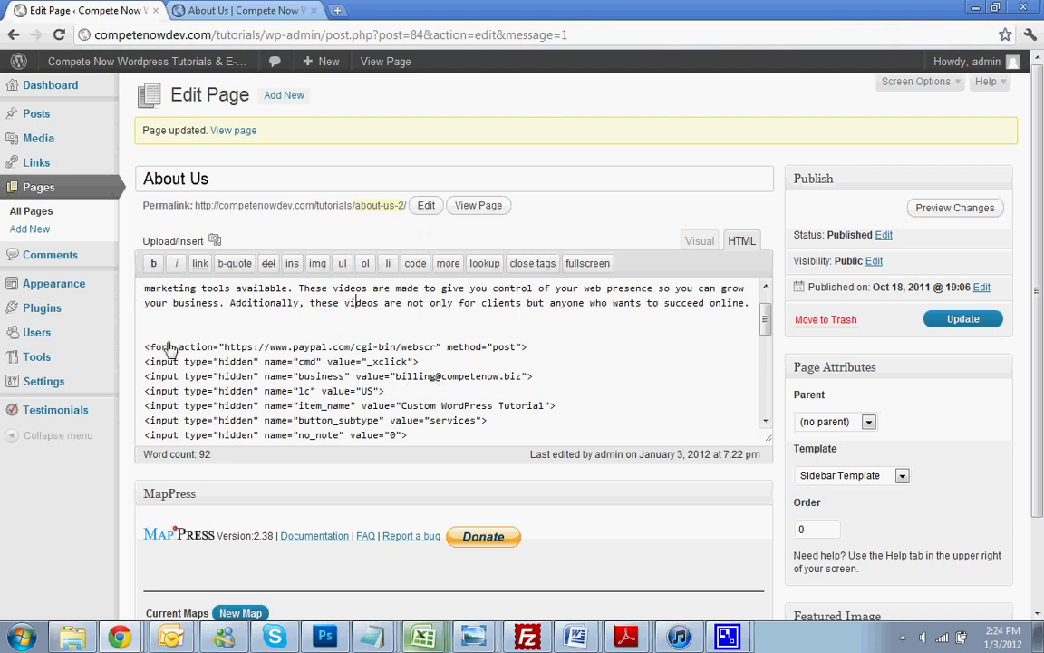
left_click_drag(145, 343, 208, 427)
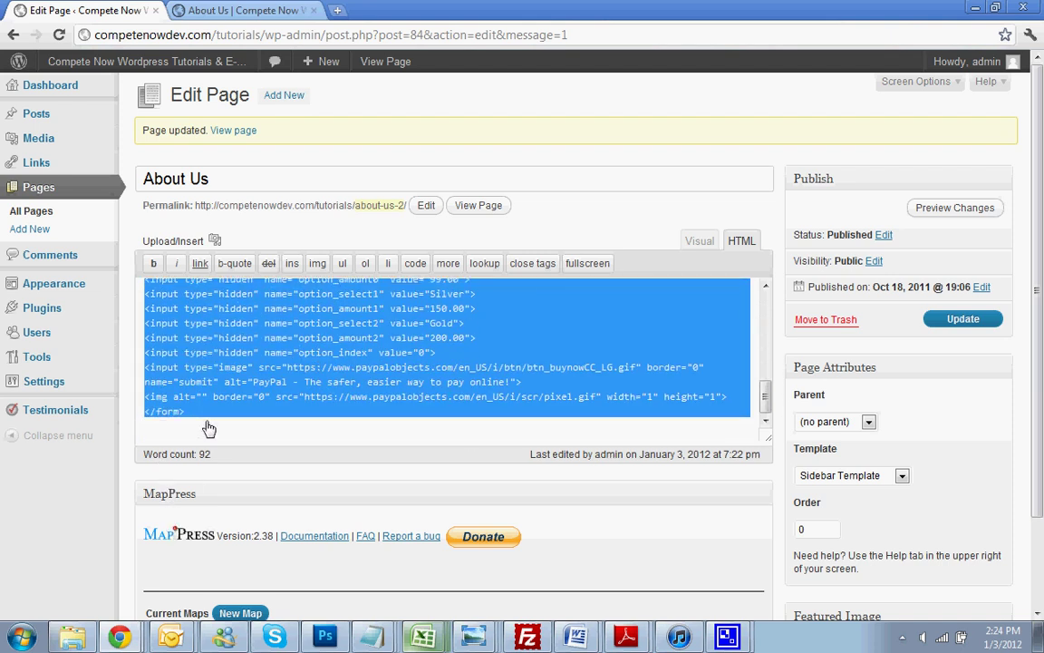
right_click(224, 362)
left_click(255, 412)
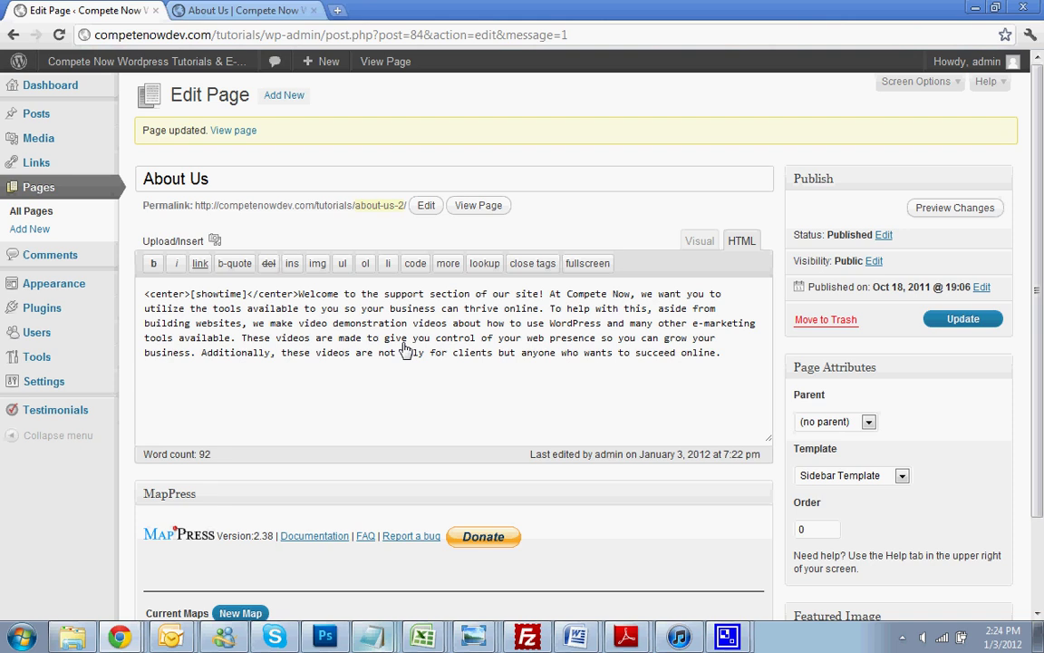
left_click(699, 242)
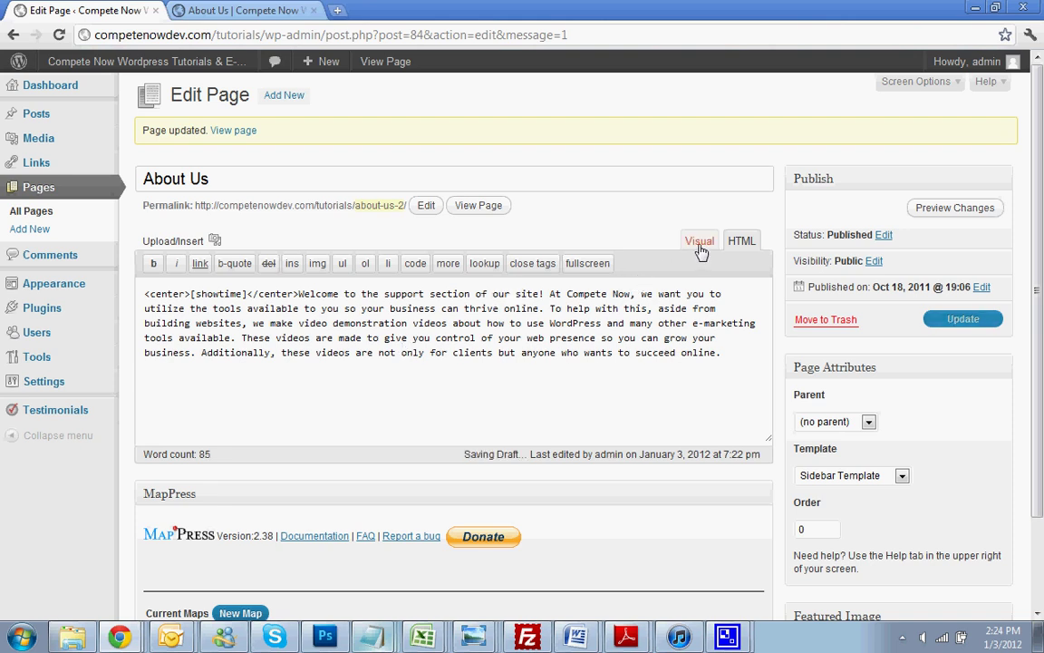
- Add a new centred Heading 2 line after the welcome text
left_click(699, 241)
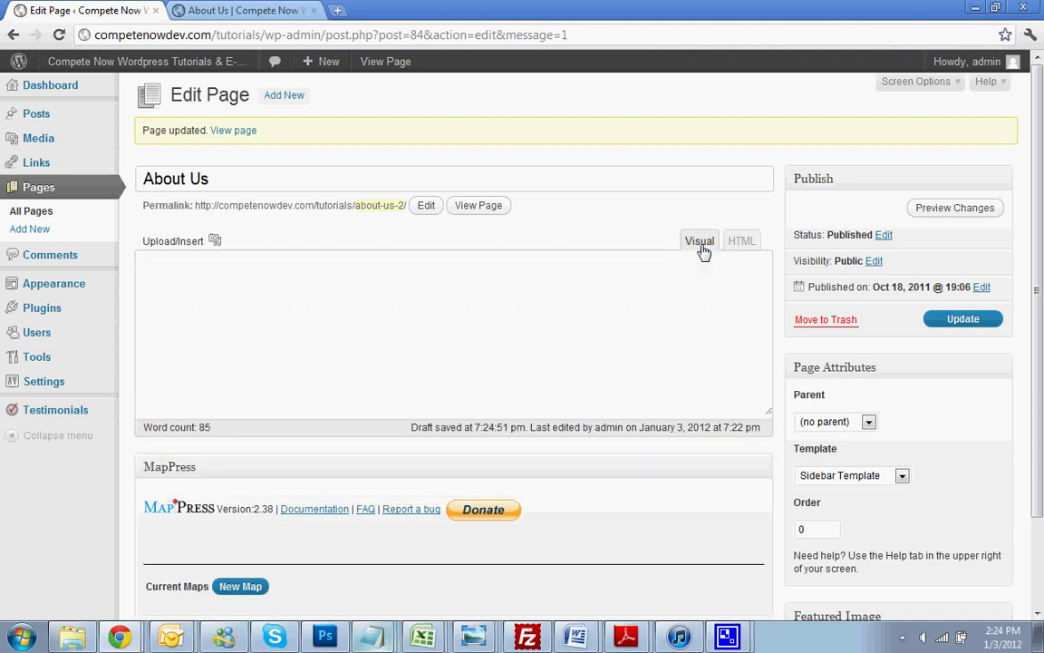
left_click(710, 371)
left_click_drag(765, 343, 764, 373)
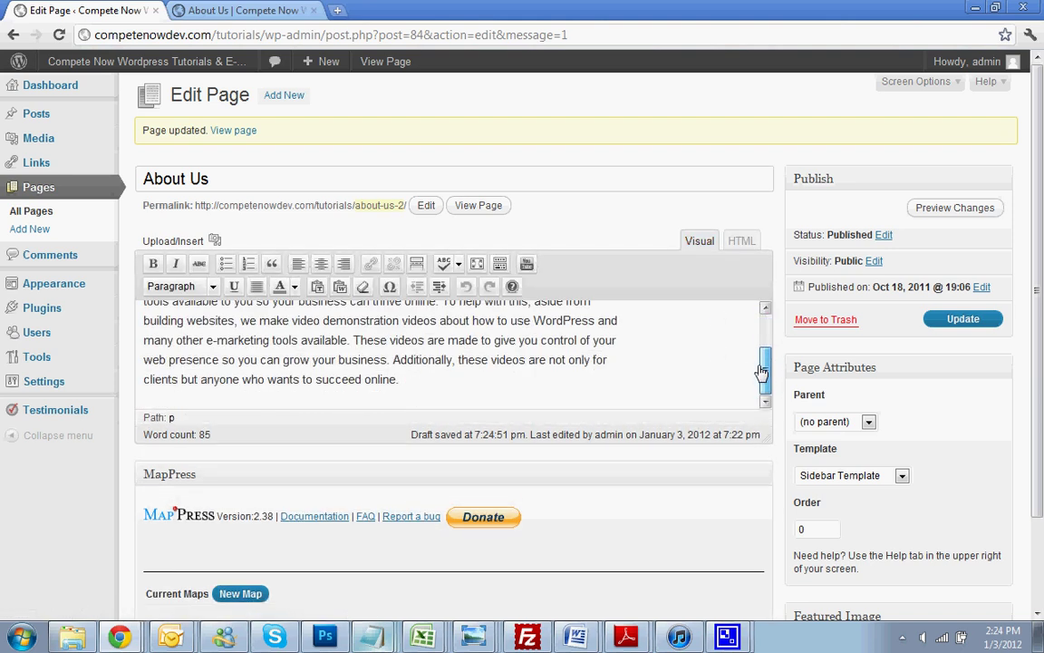
key("Return")
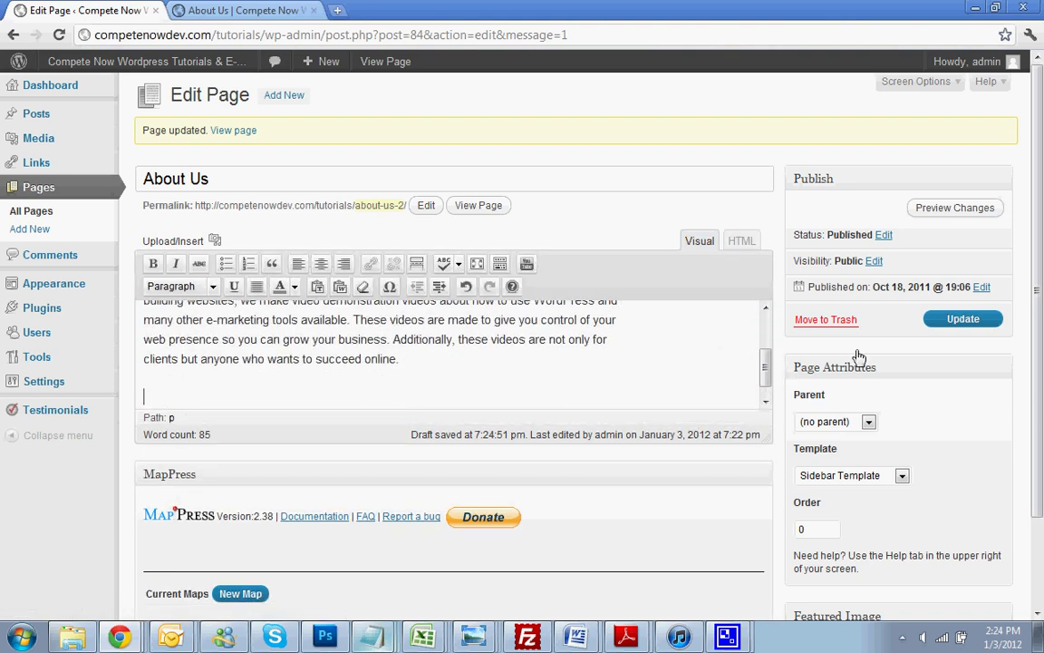
left_click(321, 263)
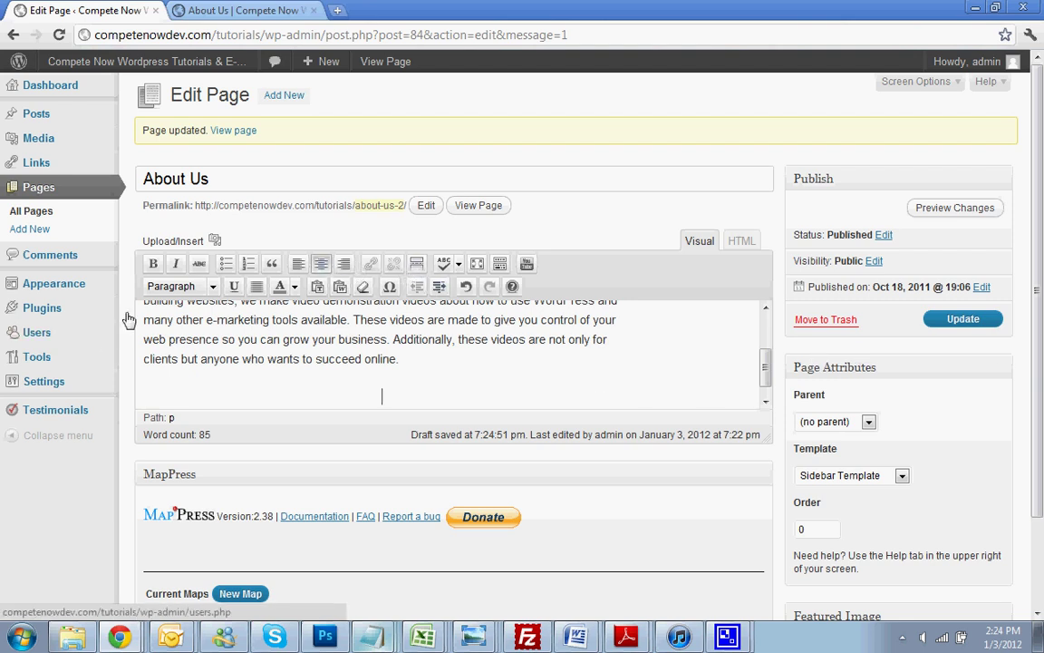
left_click(176, 286)
left_click(186, 402)
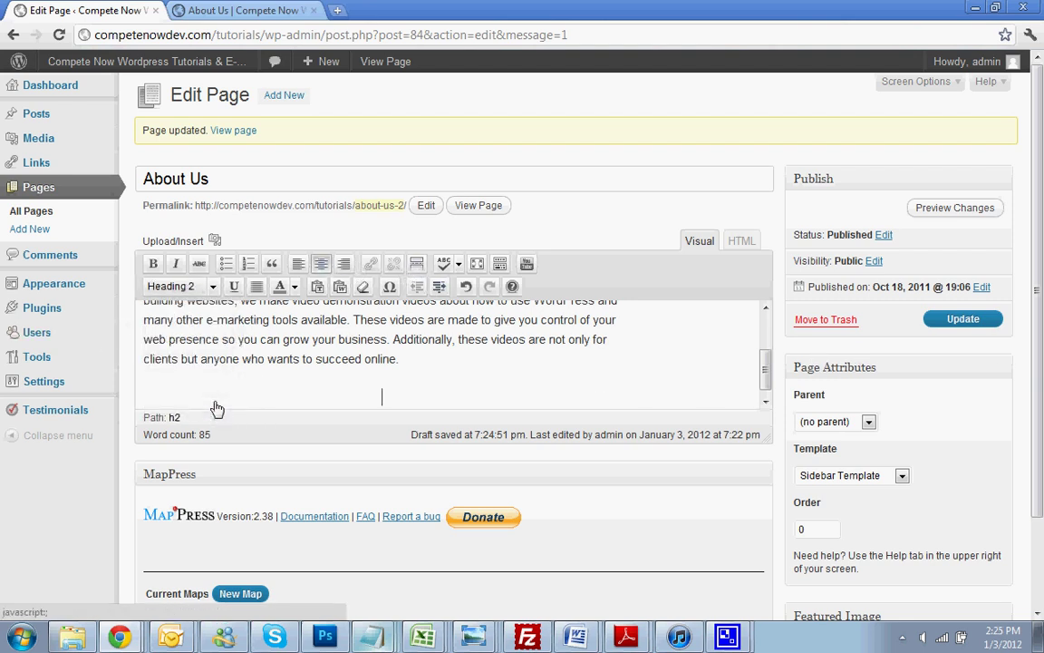
- Type the heading 'Custom Wordpress Tutorials' on that line
type("Custome ")
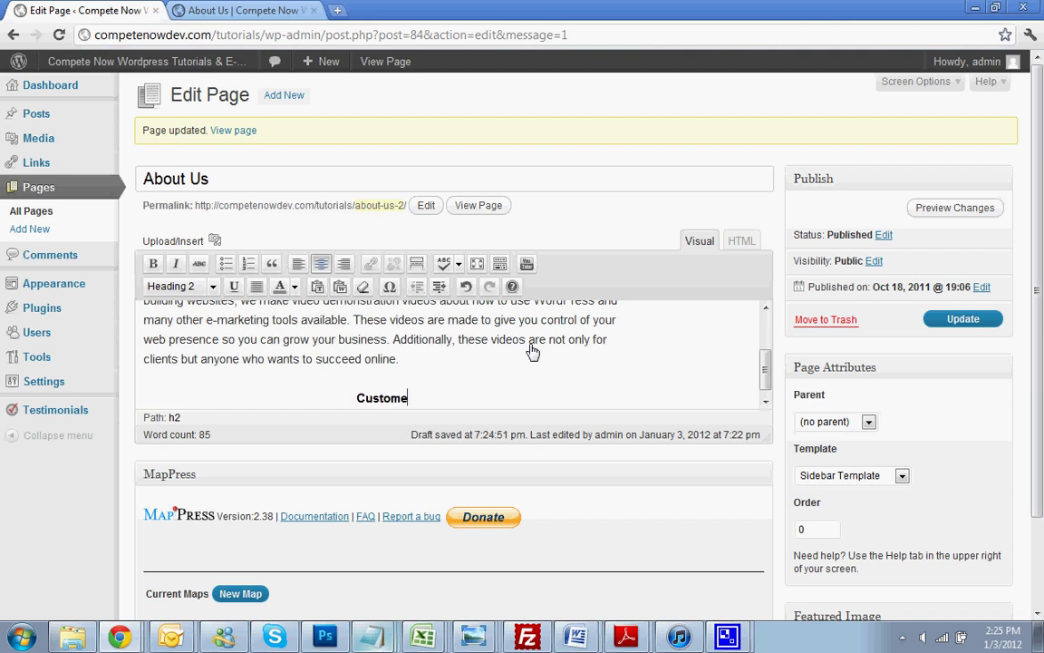
type("W")
key("BackSpace")
key("BackSpace")
key("BackSpace")
type("Wordpress ")
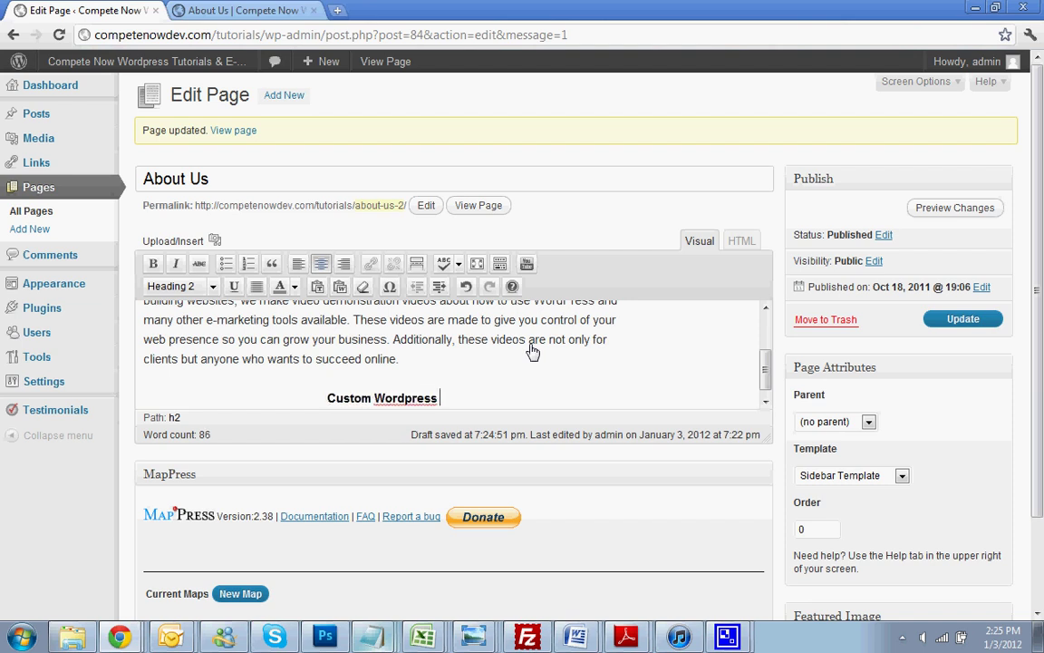
type("Tutorials")
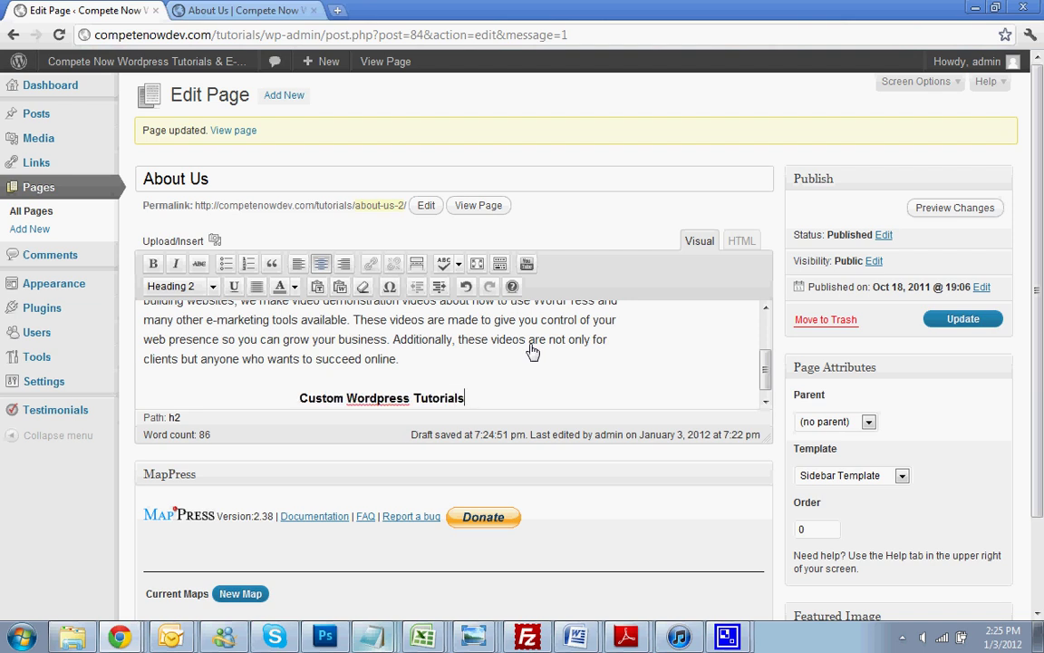
key("Return")
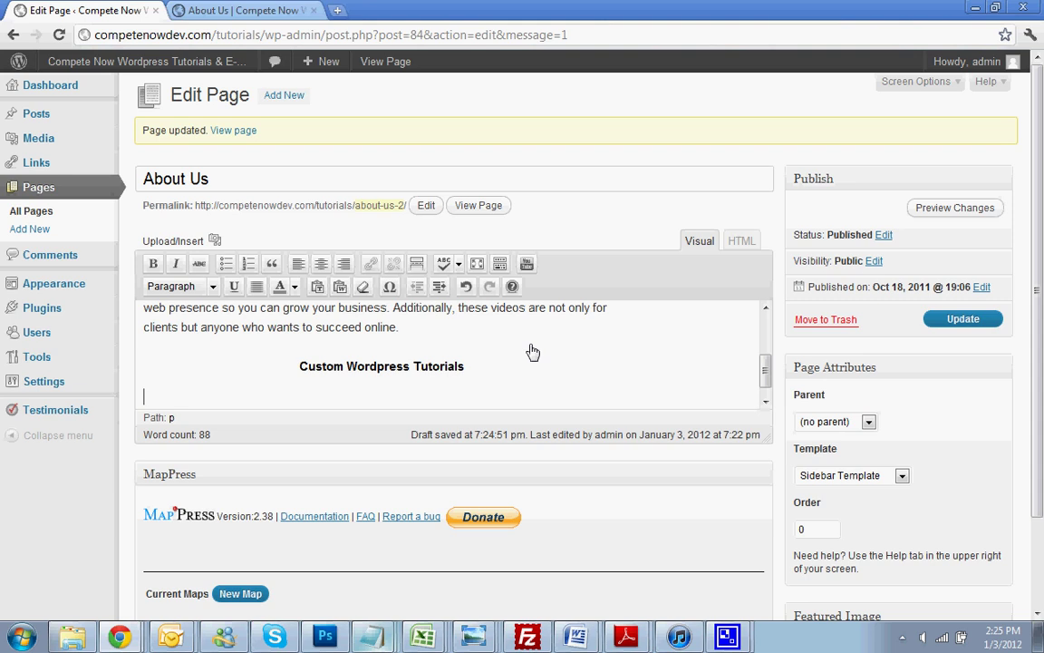
key("ctrl+z")
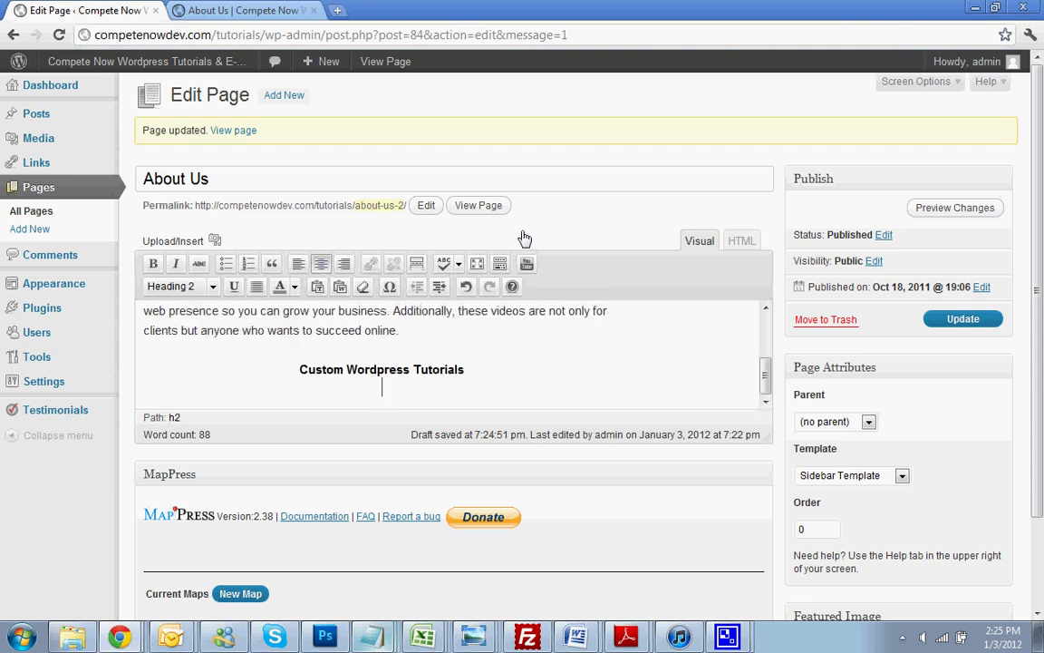
- Add '(starting at $99)' as the centred heading text below the title
type("starting at 99")
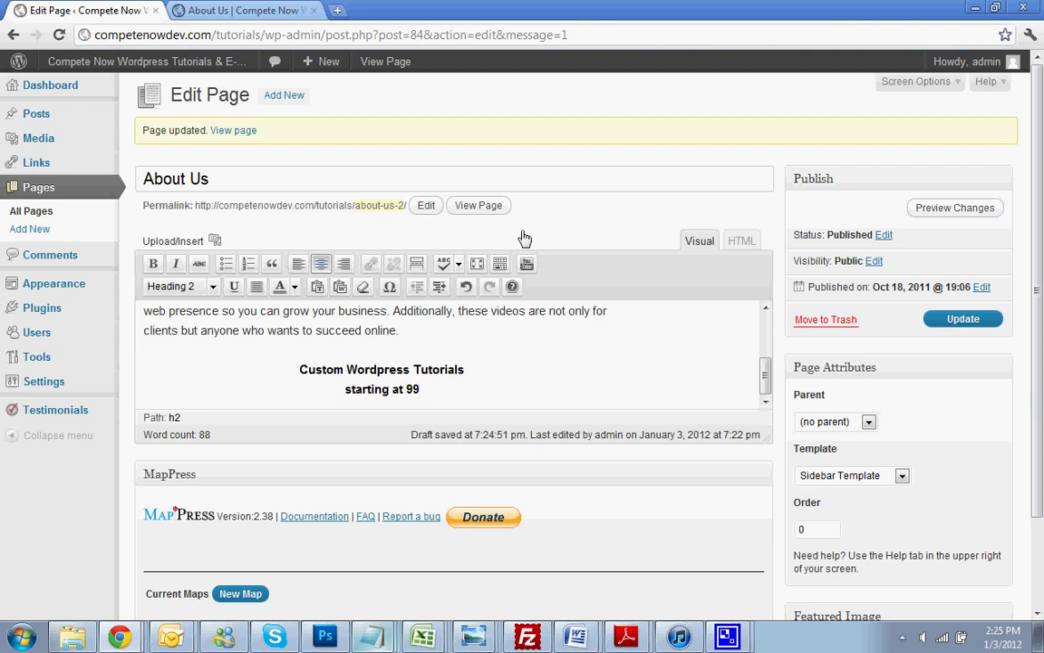
key("Left")
key("Left")
type("$")
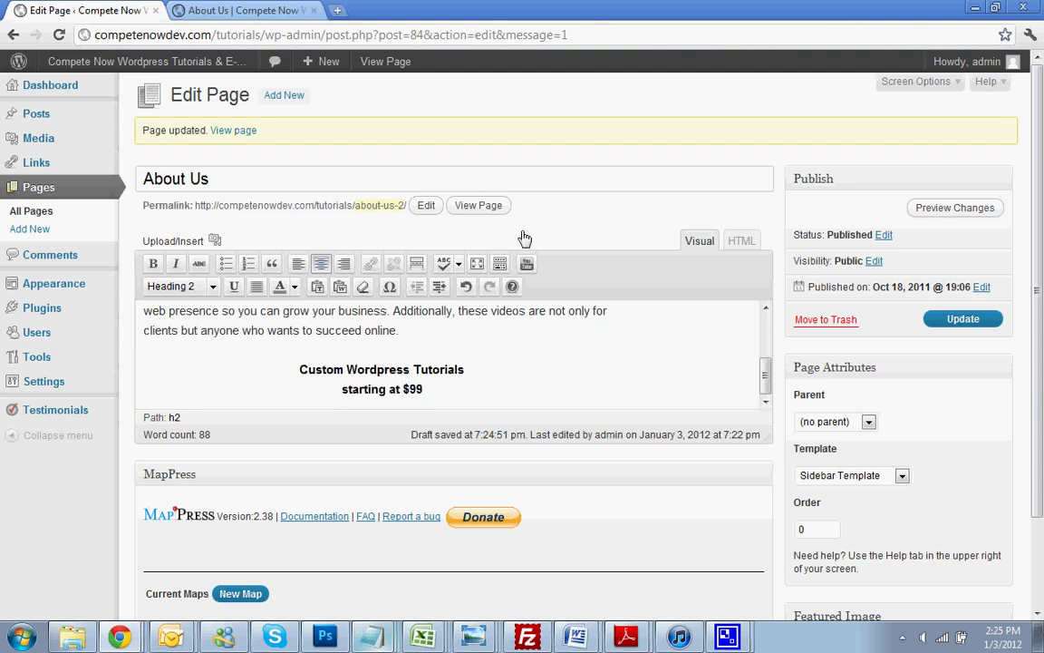
key("End")
type(")")
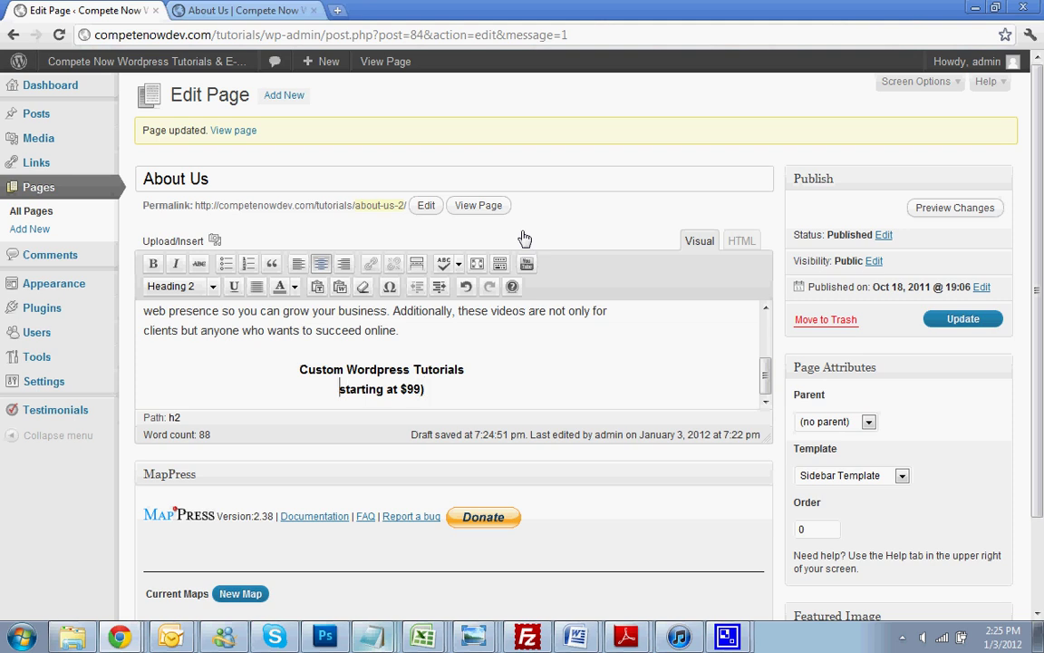
key("Home")
type("(")
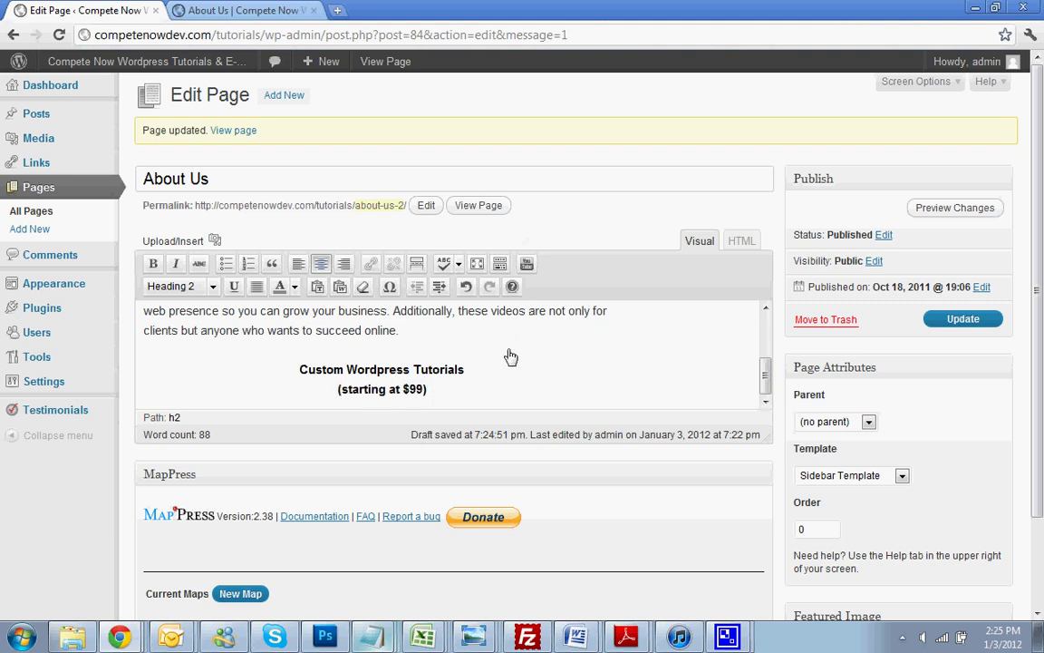
left_click(472, 396)
- Paste the PayPal Buy Now form code on a new line after the </h2> heading tag
left_click(741, 243)
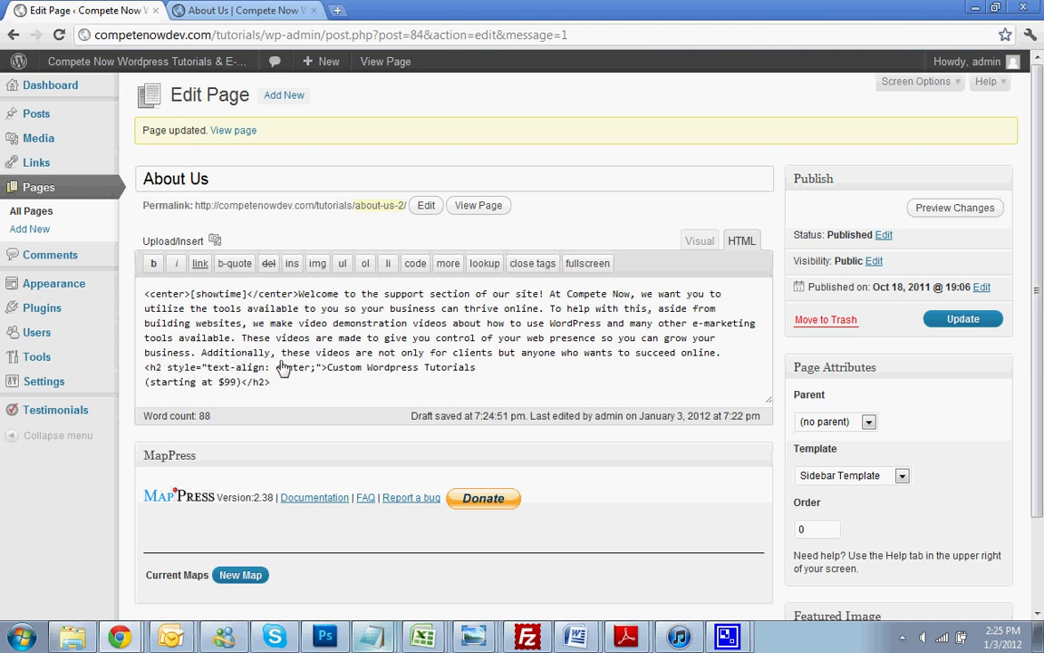
left_click(290, 390)
key("Return")
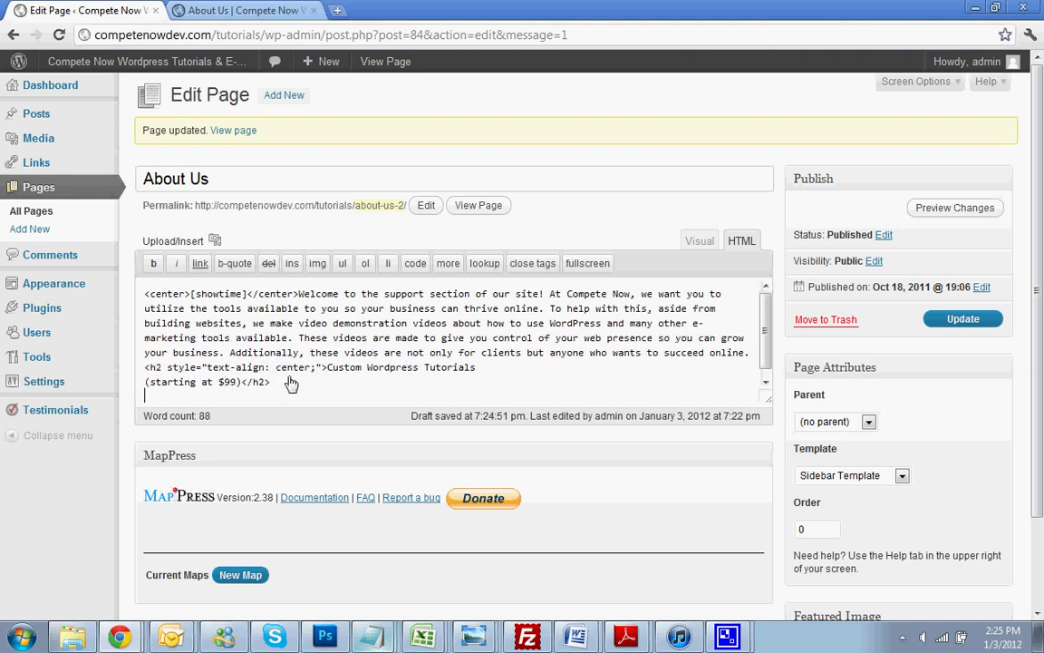
right_click(263, 399)
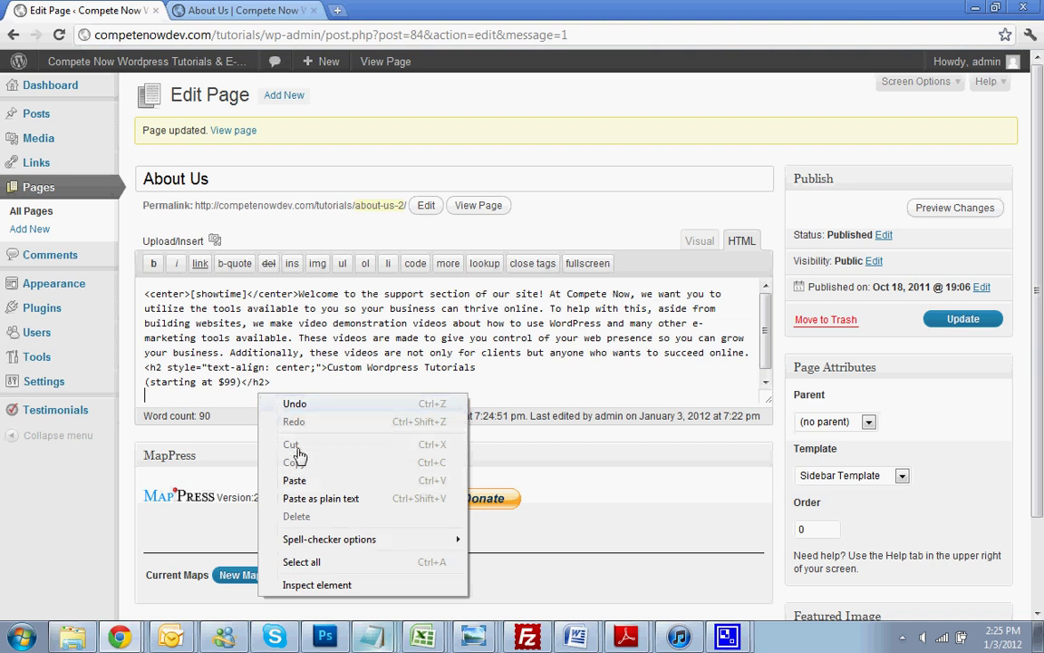
left_click(299, 483)
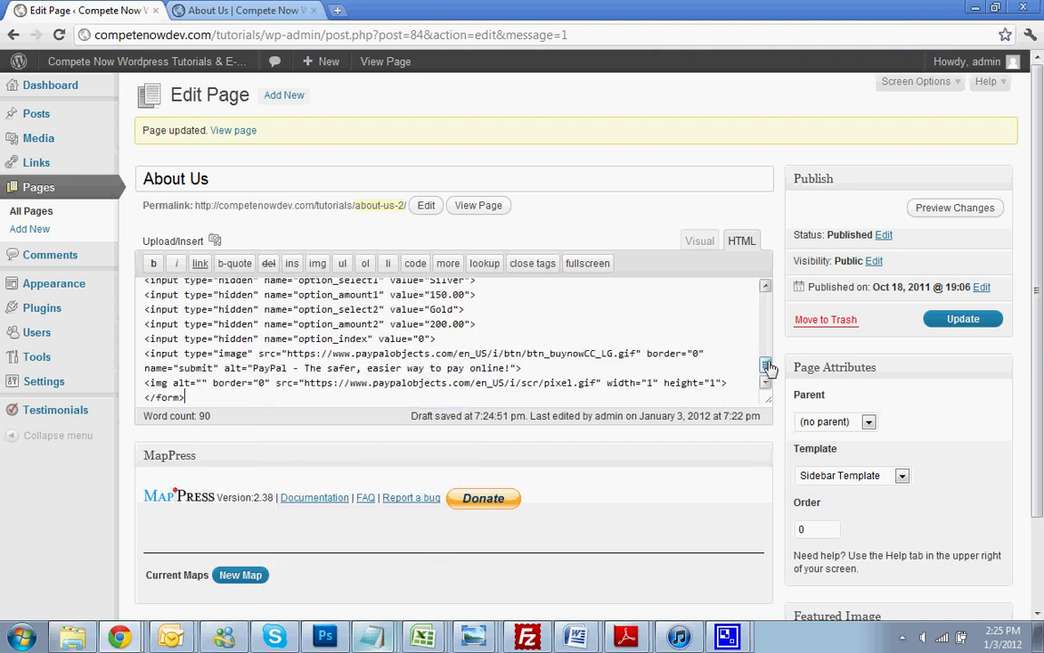
left_click_drag(766, 366, 764, 345)
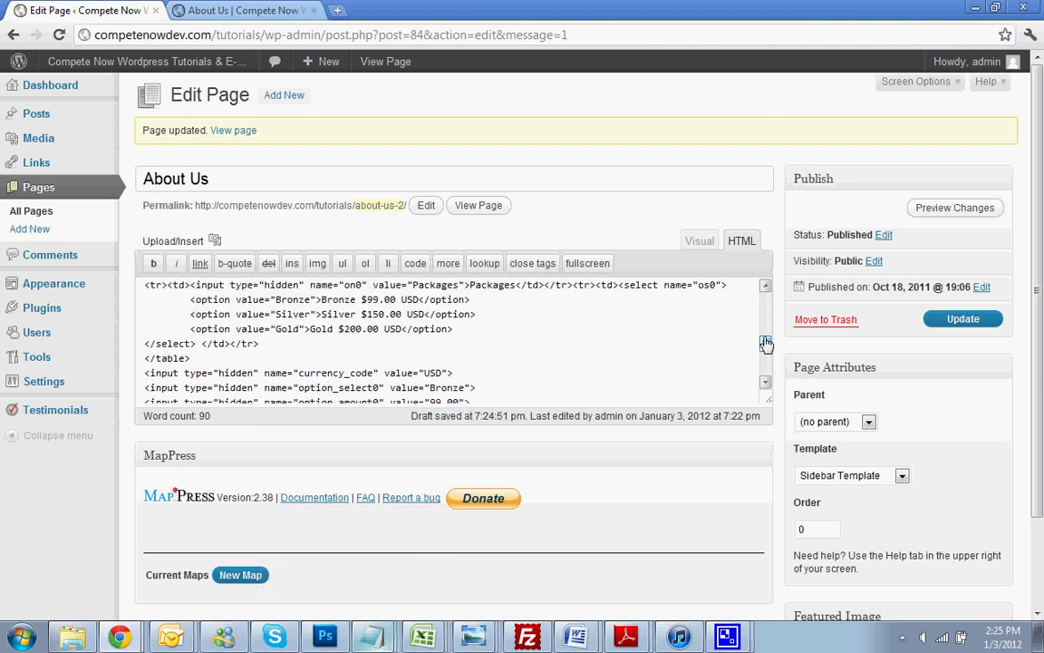
left_click(766, 285)
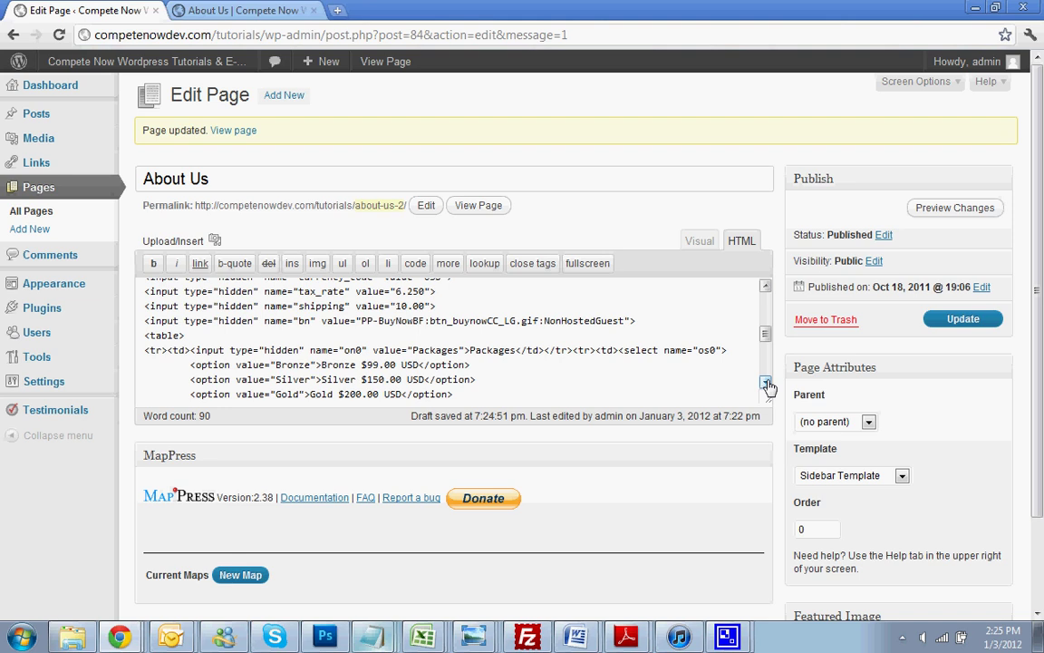
- Open a new line between the heading code and the form for the <center> tag
left_click(766, 287)
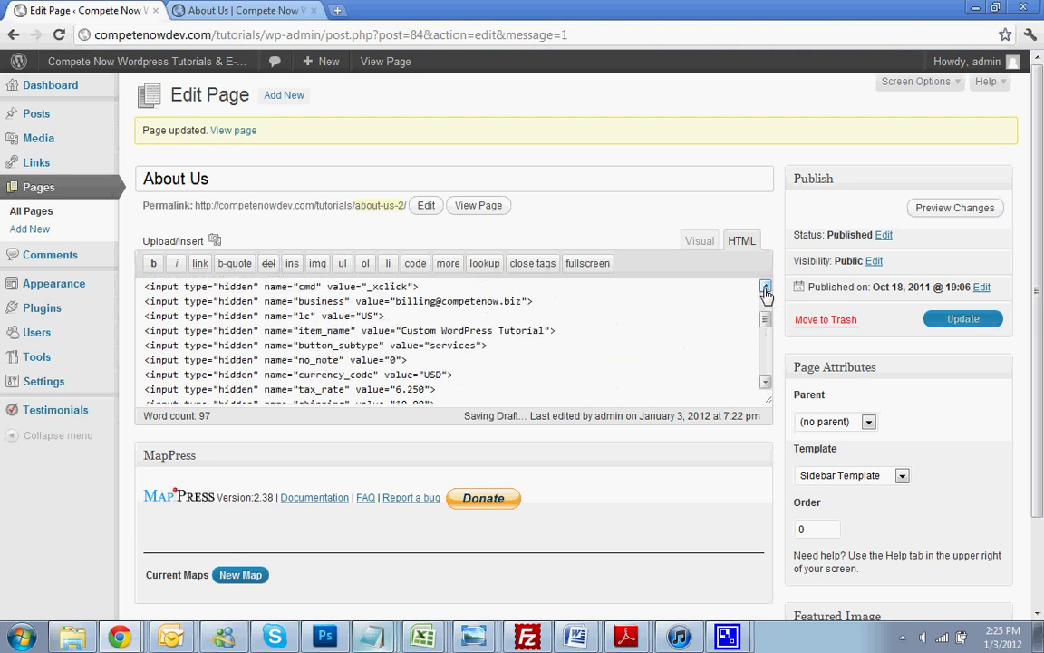
left_click(766, 288)
left_click(360, 356)
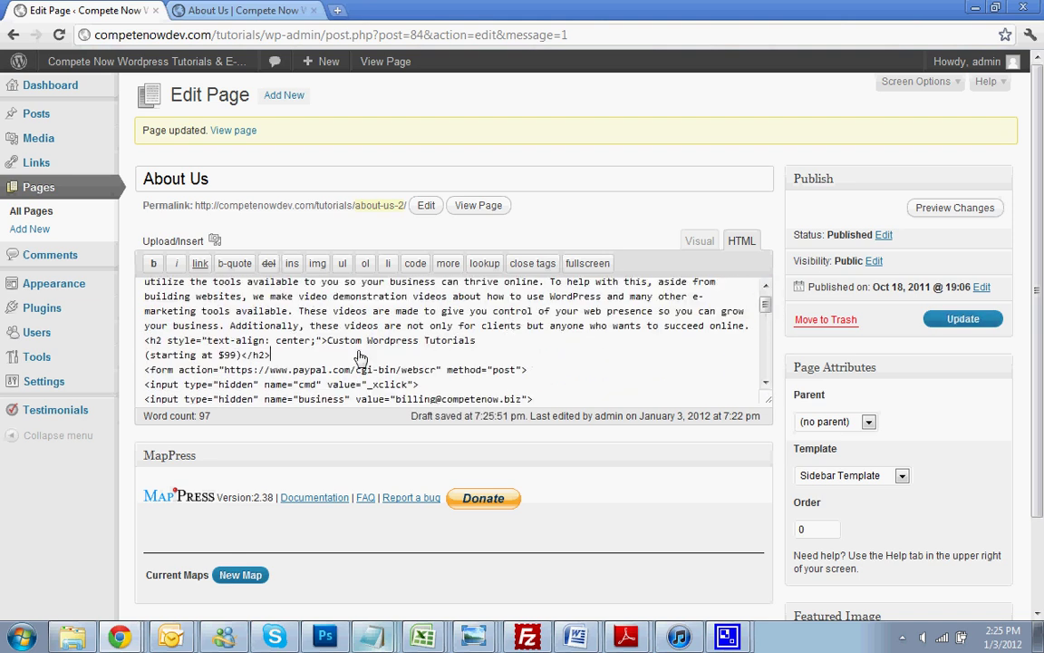
key("Return")
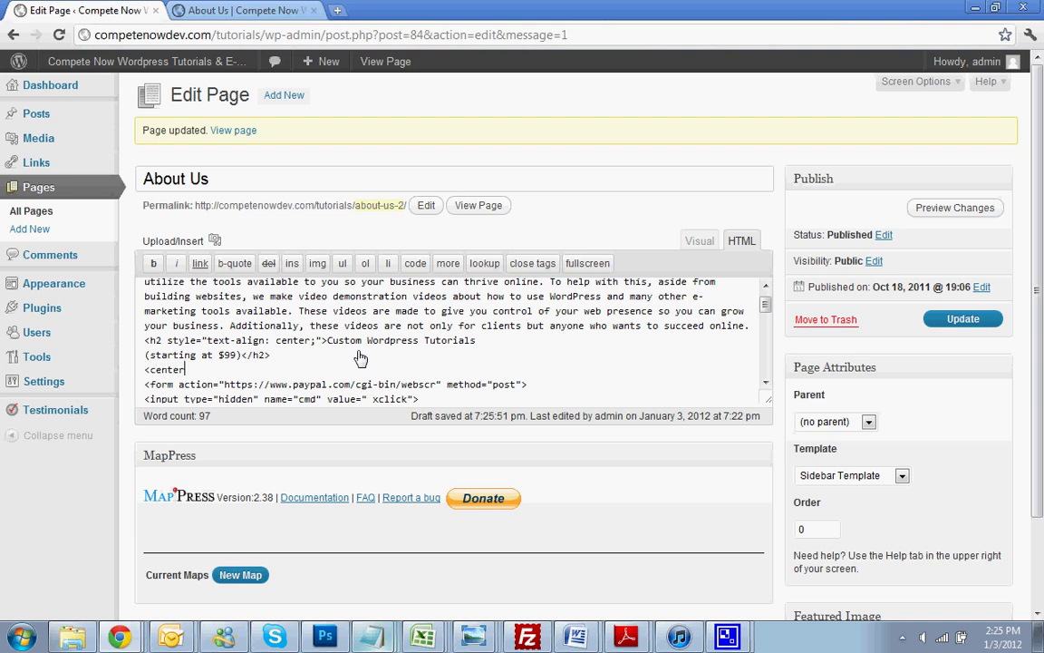
left_click(766, 383)
left_click(766, 383)
left_click(766, 383)
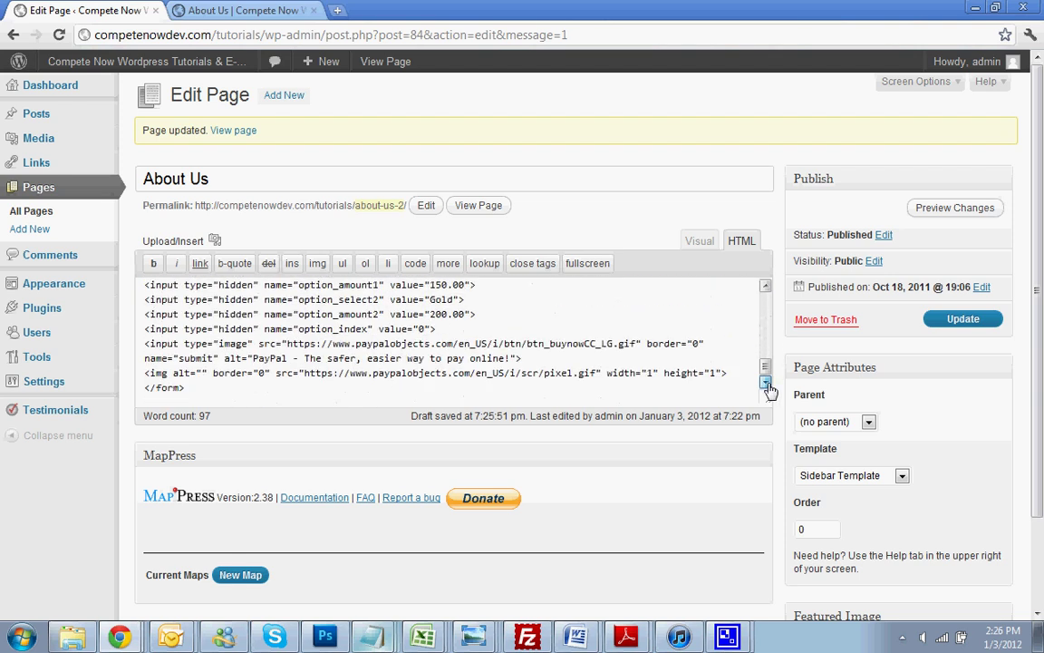
- Close the center wrapper after </form> and save the About Us page with Update
left_click(501, 390)
left_click(197, 396)
left_click(939, 321)
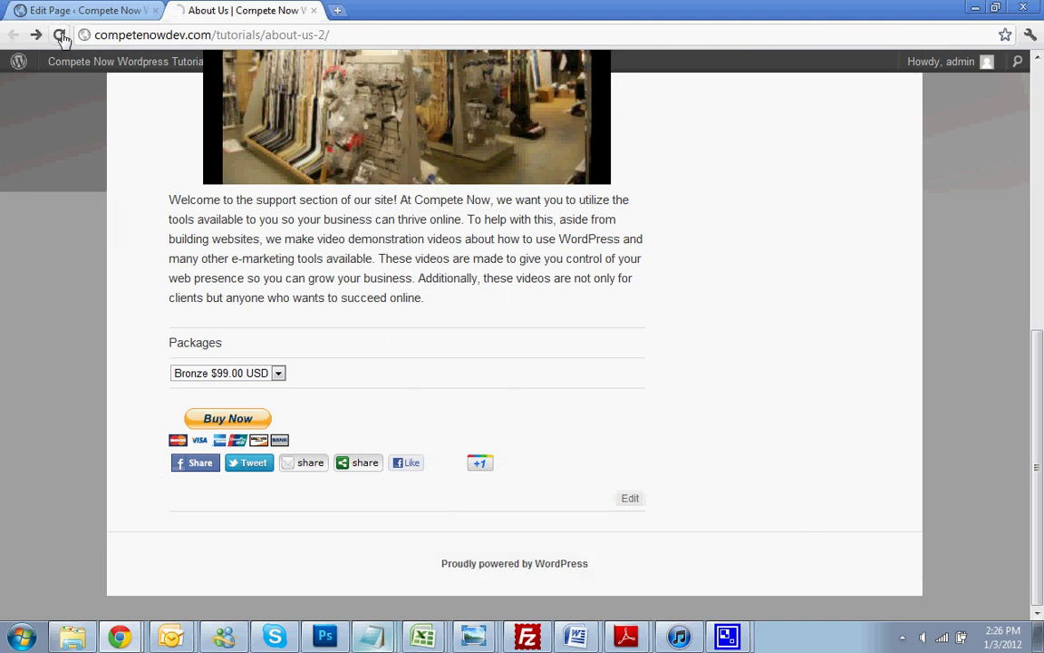
- Reload the live About Us page and check the centred heading and Packages drop-down
left_click(59, 35)
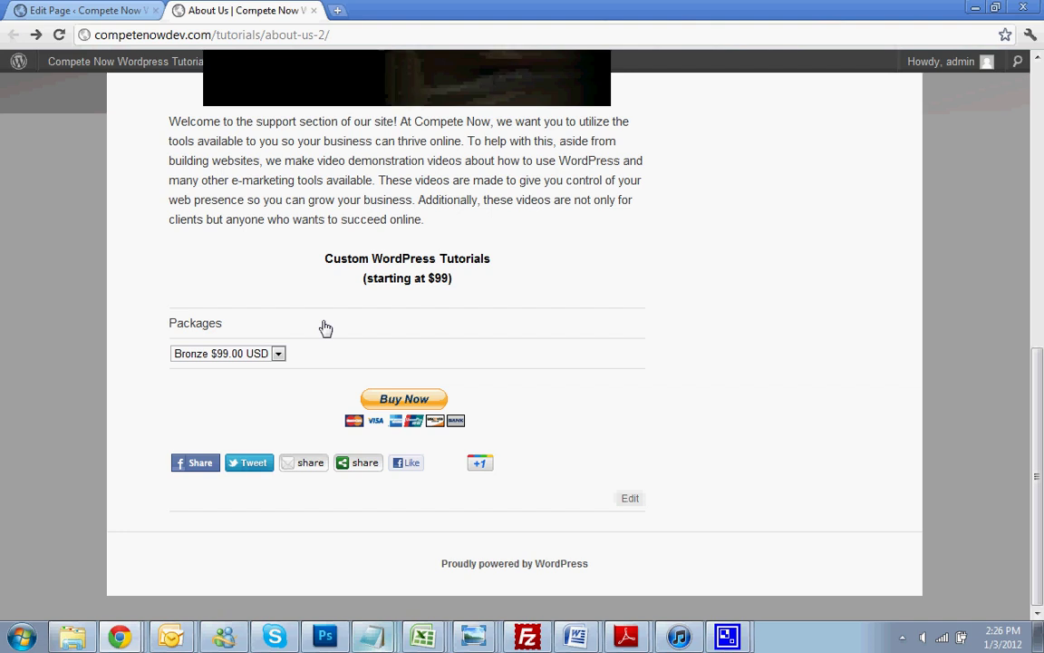
left_click(245, 355)
left_click(245, 355)
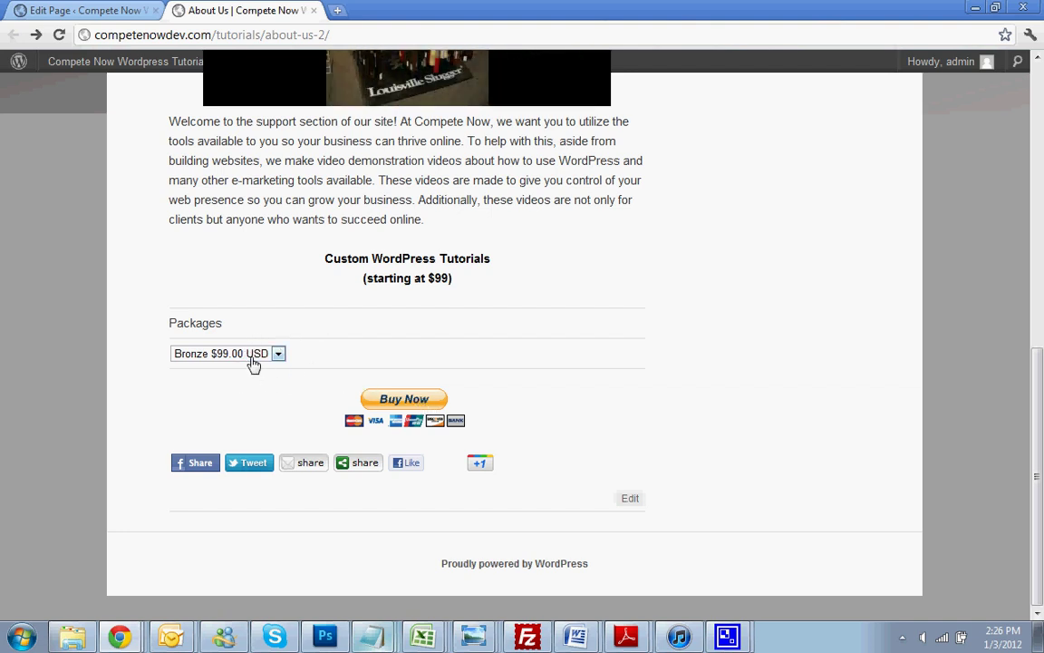
scroll(326, 347, "up", 7)
scroll(490, 326, "down", 5)
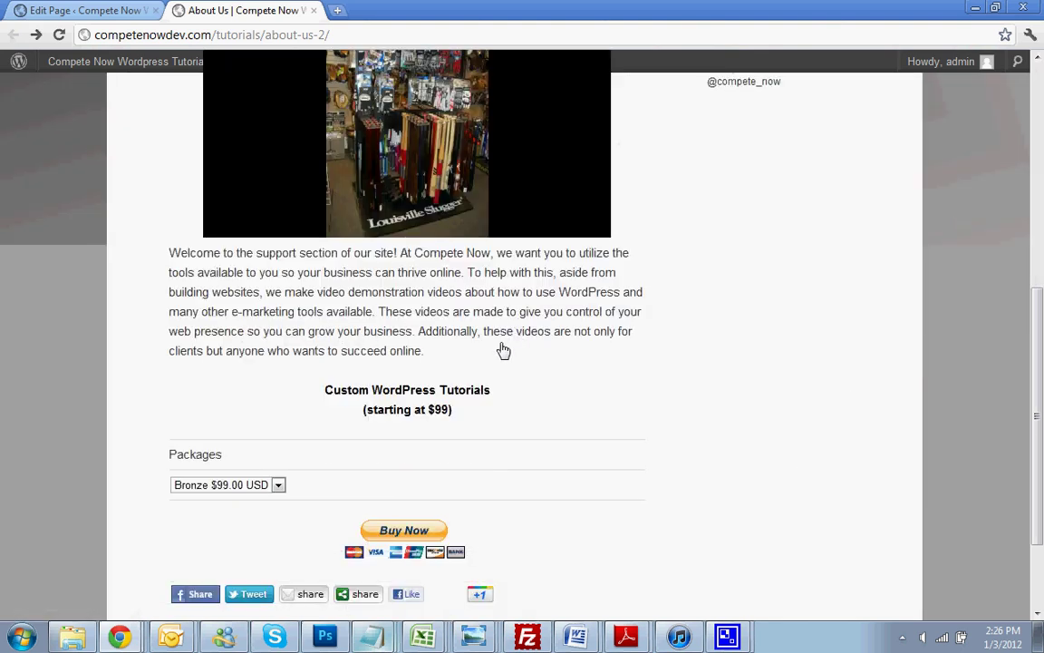
scroll(498, 350, "down", 1)
scroll(480, 358, "up", 6)
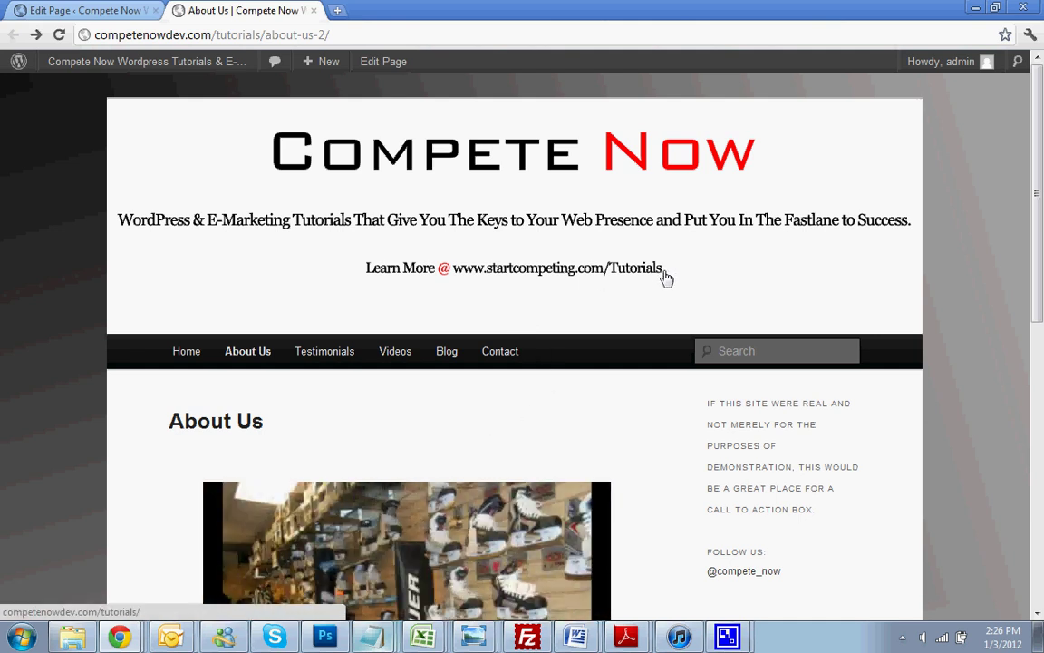
- Test the Packages drop-down, picking Silver $150.00 USD and then Bronze again
scroll(670, 296, "down", 7)
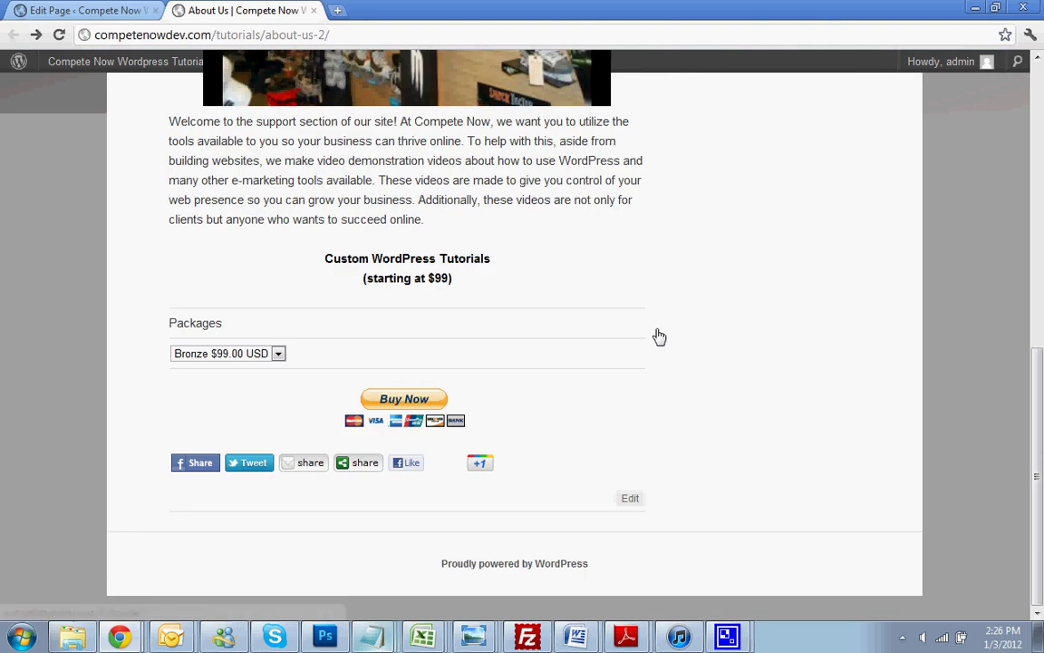
left_click(223, 359)
left_click(223, 367)
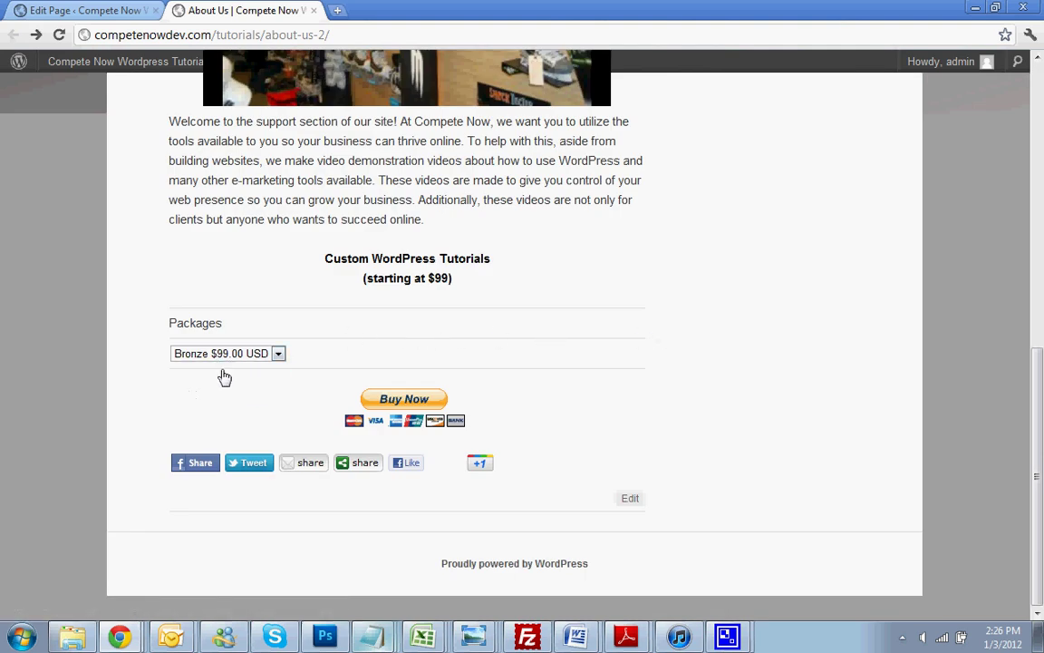
left_click(227, 359)
left_click(260, 382)
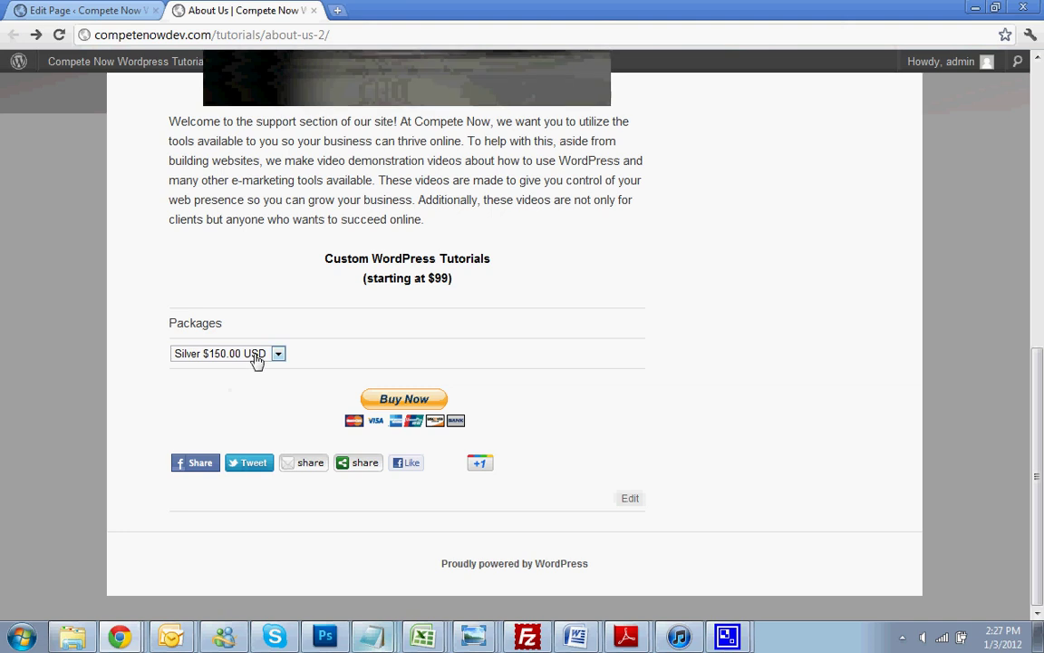
left_click(259, 355)
left_click(252, 370)
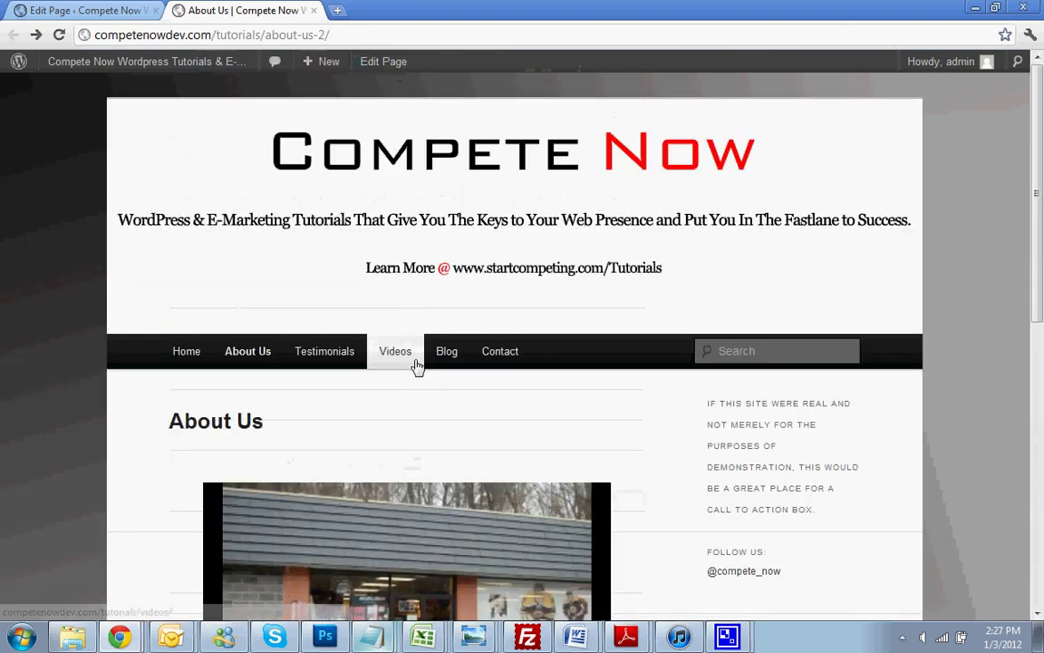